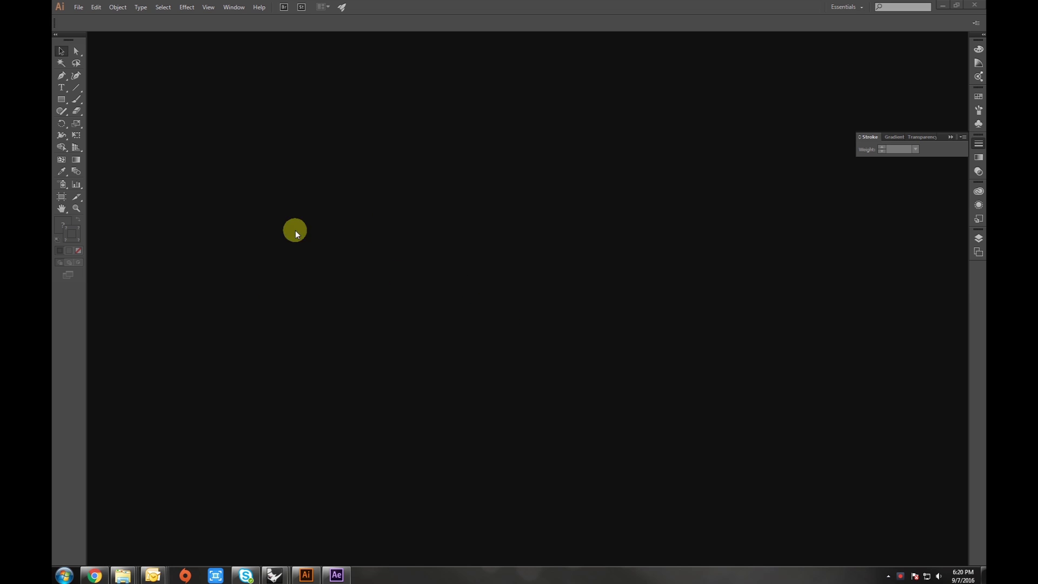
- Create a new blank document
click(79, 7)
click(95, 22)
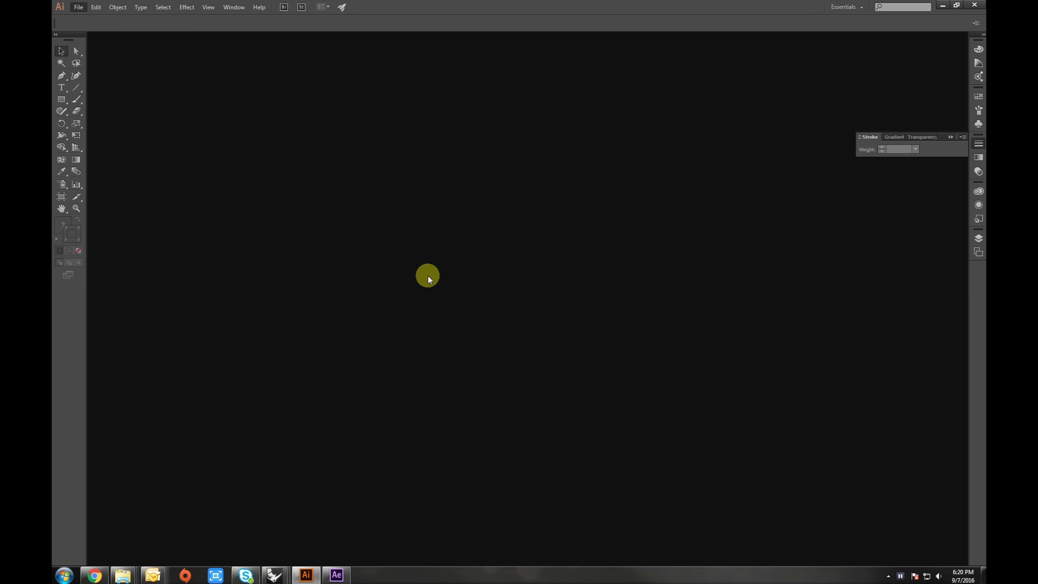
click(562, 374)
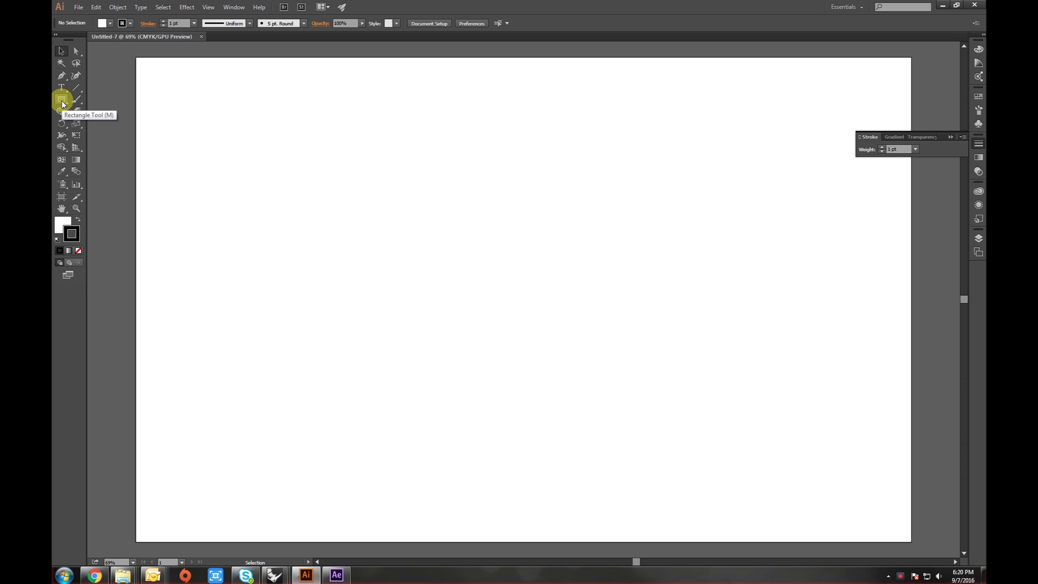
- Draw two overlapping rectangles, about 10.6 × 5 in at the upper left and about 11.9 × 6.5 in covering its lower-right corner
drag(64, 104, 106, 99)
drag(261, 146, 519, 267)
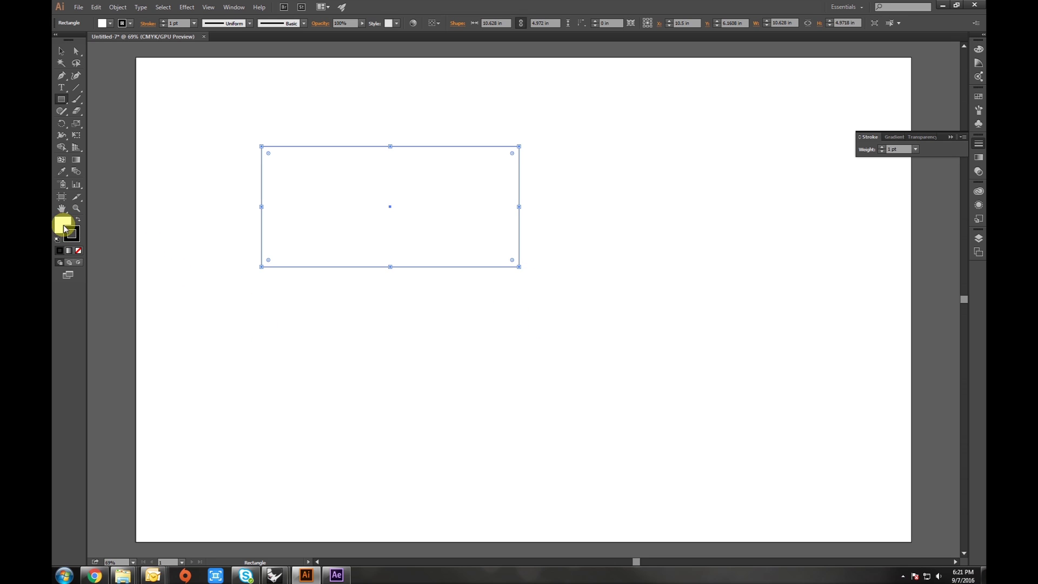
drag(751, 392, 463, 234)
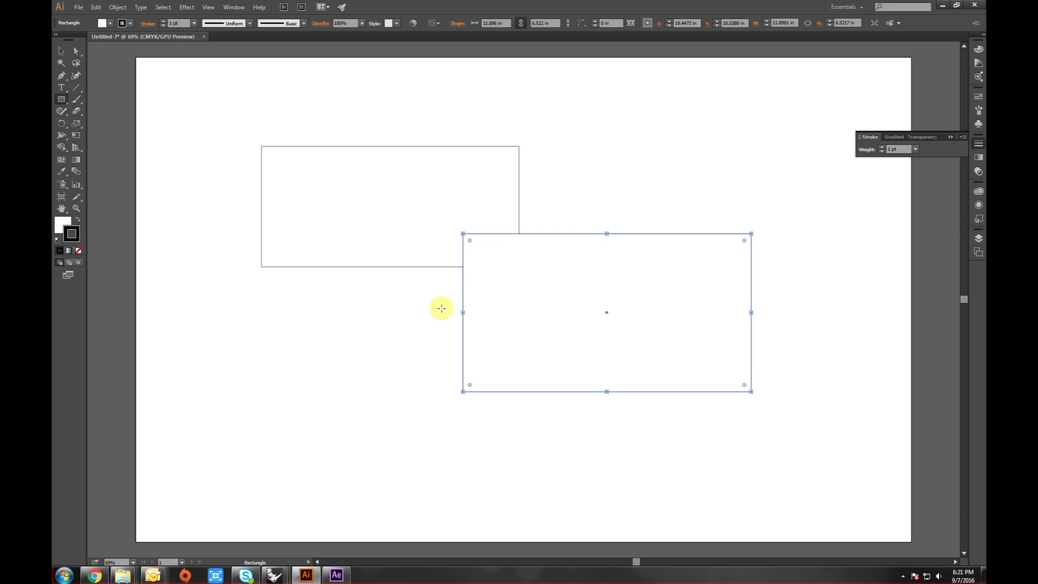
key(v)
click(435, 333)
- Cut the lower-right rectangle's outline with the Scissors tool at both points where it crosses the other rectangle
key(space)
drag(417, 295, 387, 345)
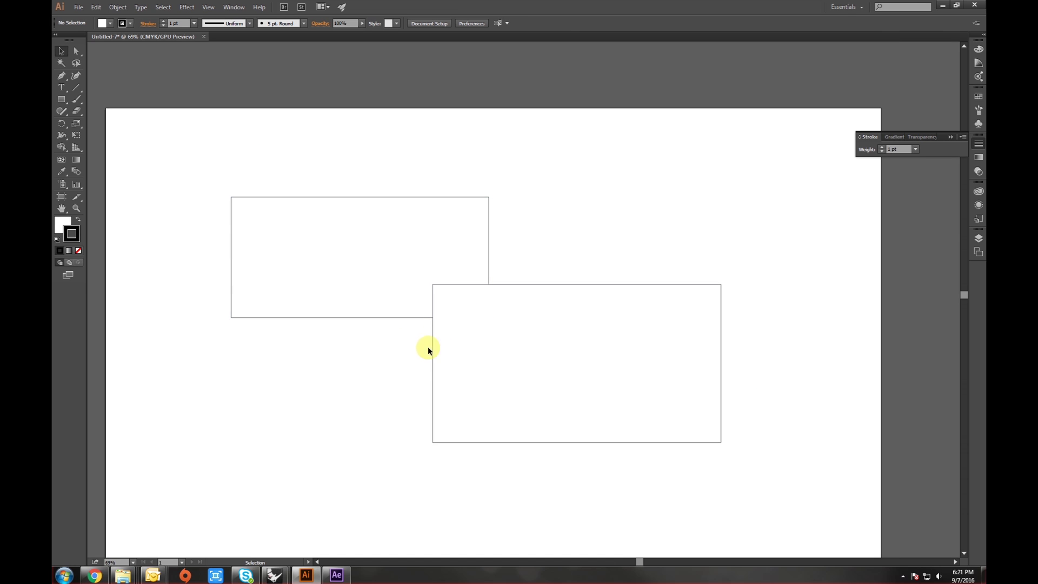
scroll(427, 349, up, 2)
scroll(422, 359, left, 1)
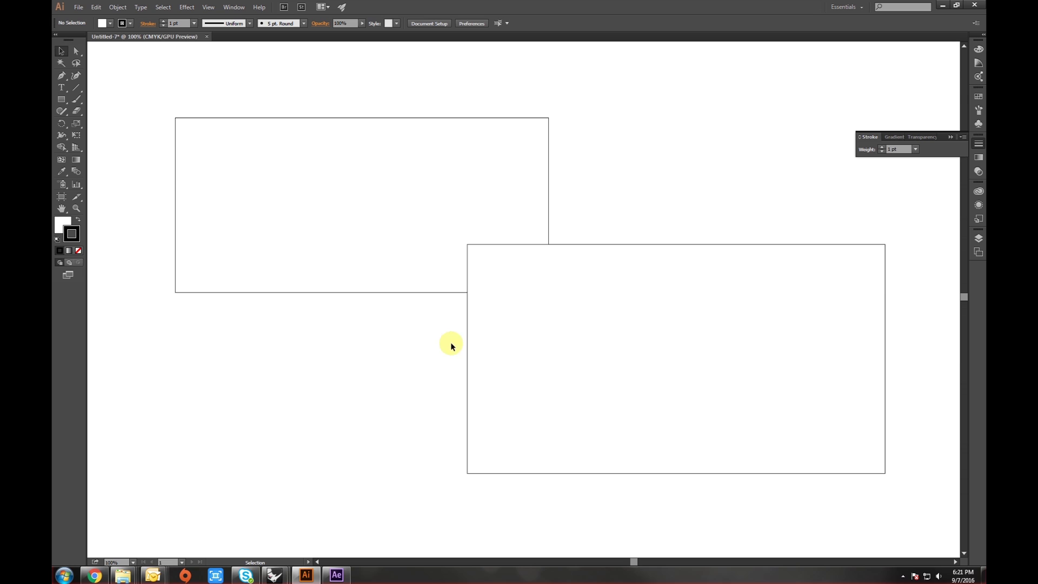
click(470, 316)
scroll(470, 296, up, 2)
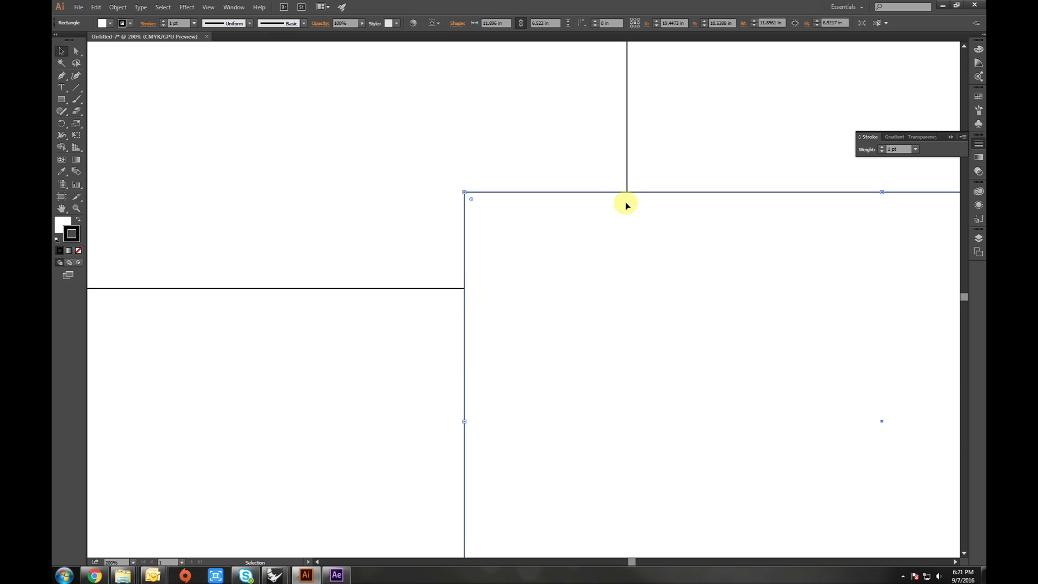
click(79, 112)
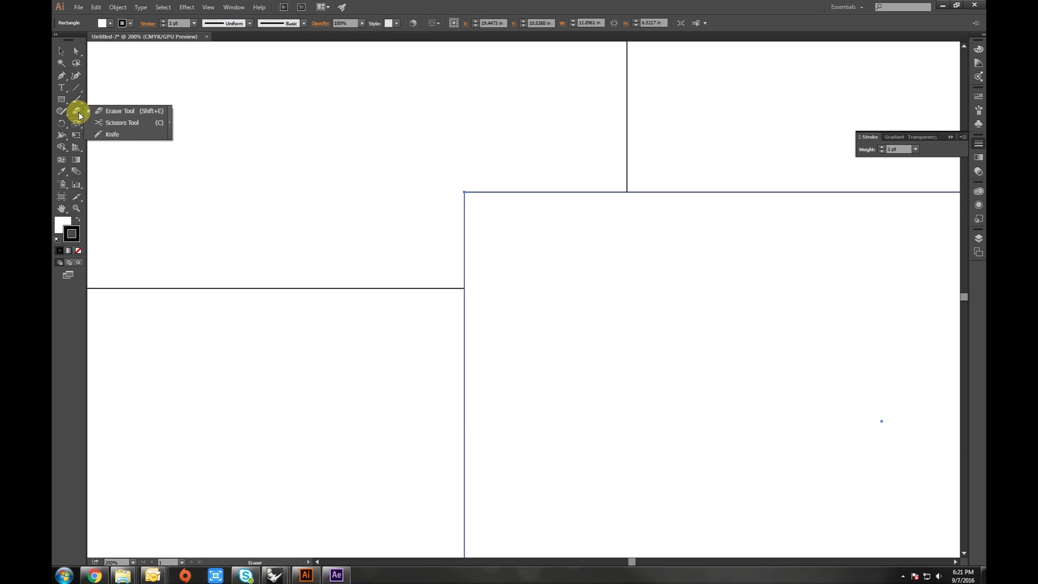
click(127, 123)
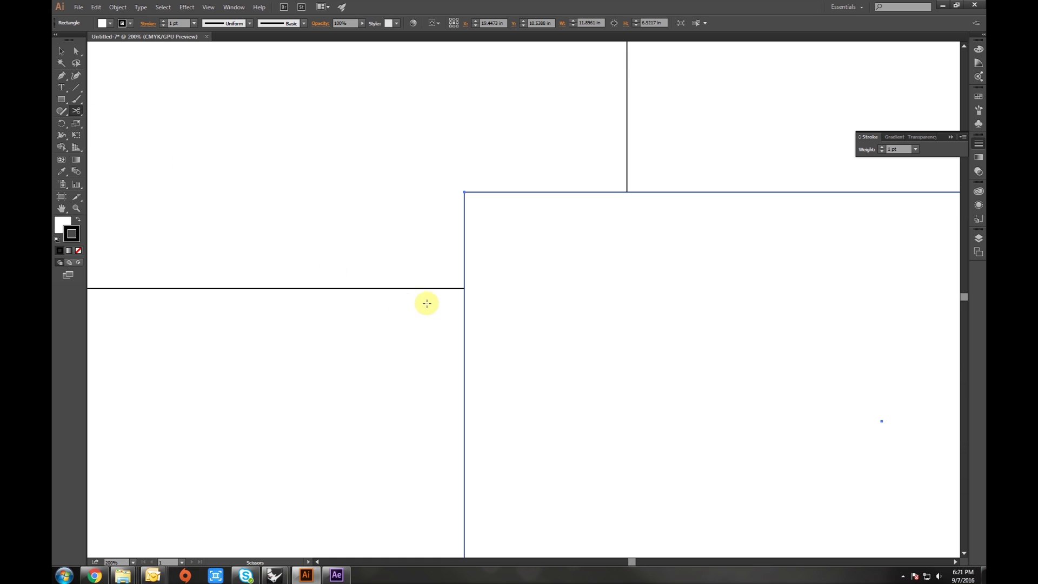
scroll(472, 298, up, 3)
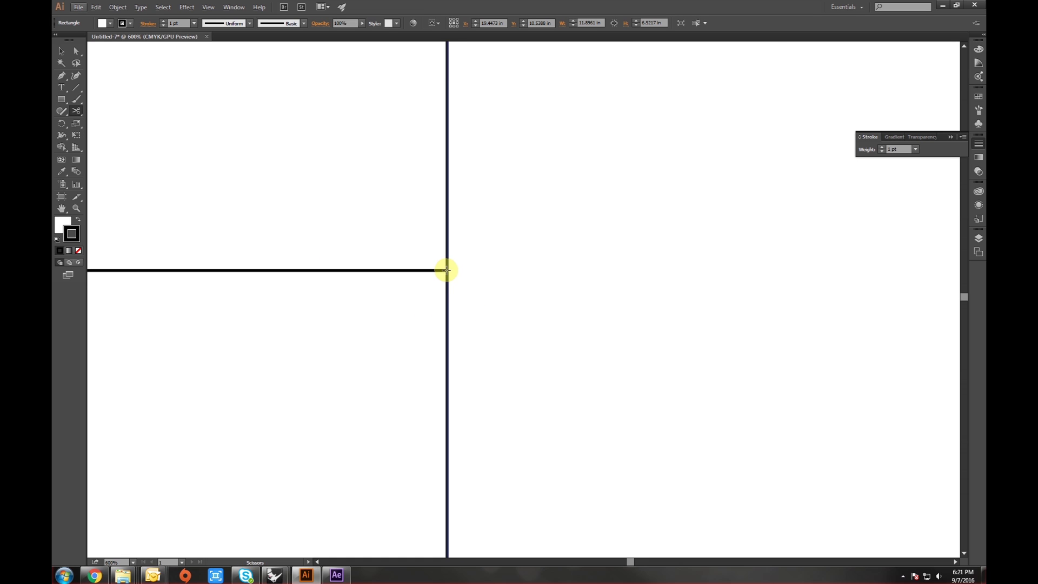
click(447, 270)
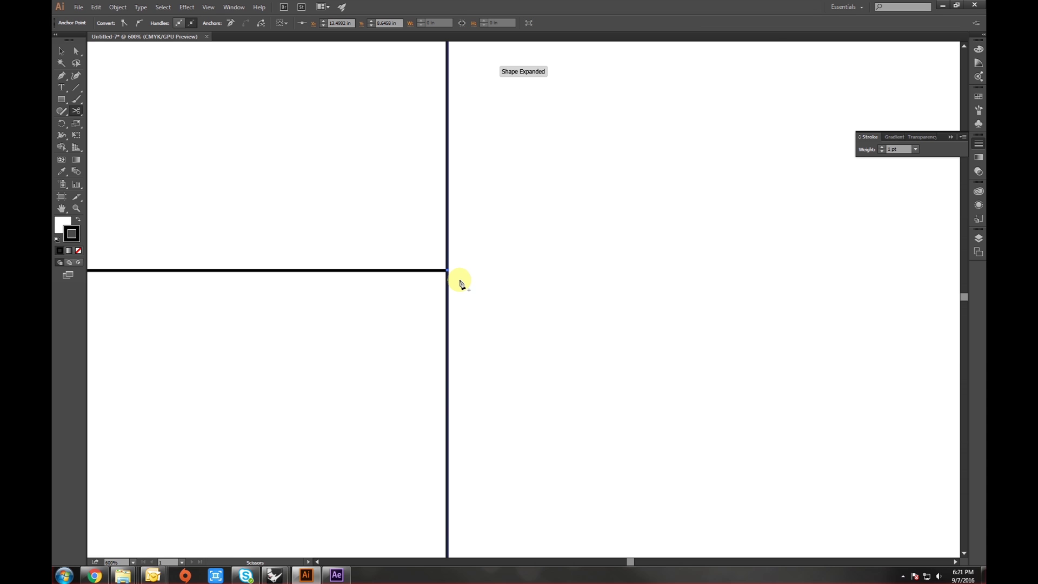
scroll(460, 281, down, 2)
drag(431, 292, 222, 402)
scroll(491, 237, up, 4)
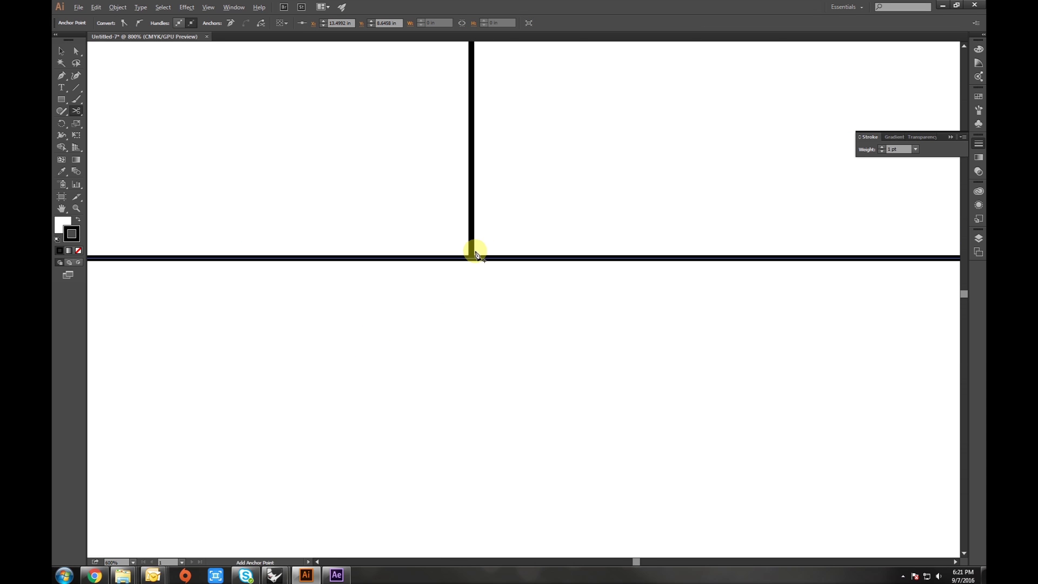
scroll(470, 258, down, 5)
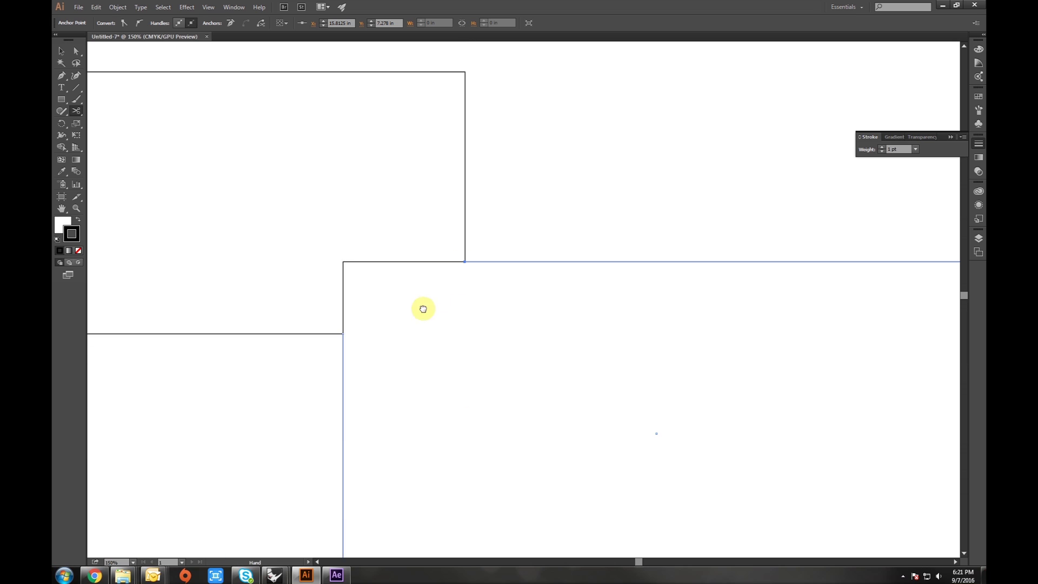
- Delete the cut corner segment of the lower-right rectangle that lies inside the upper-left rectangle
drag(423, 308, 506, 274)
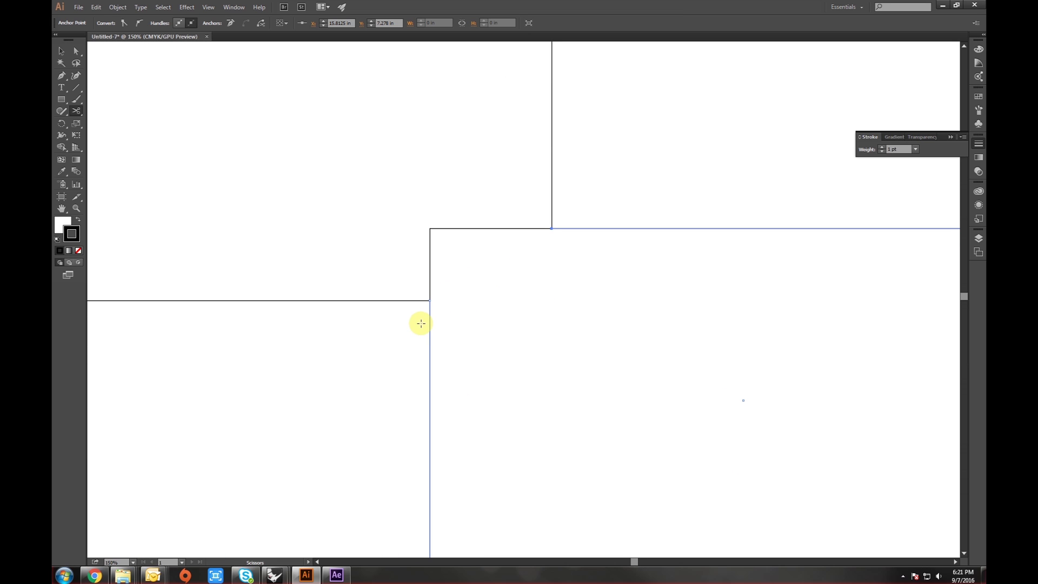
scroll(363, 343, left, 1)
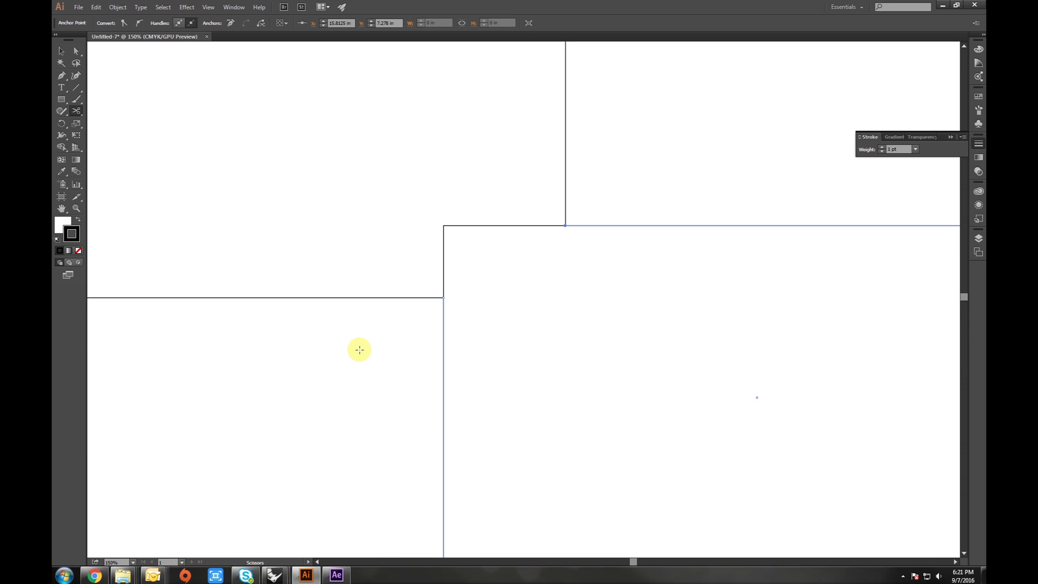
key(v)
click(364, 350)
click(445, 259)
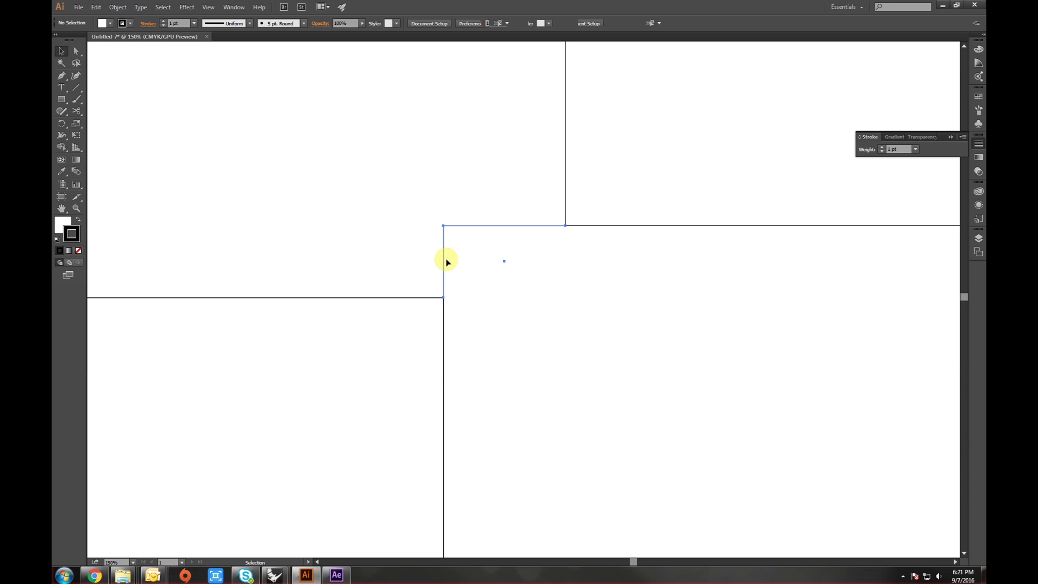
click(447, 262)
key(Delete)
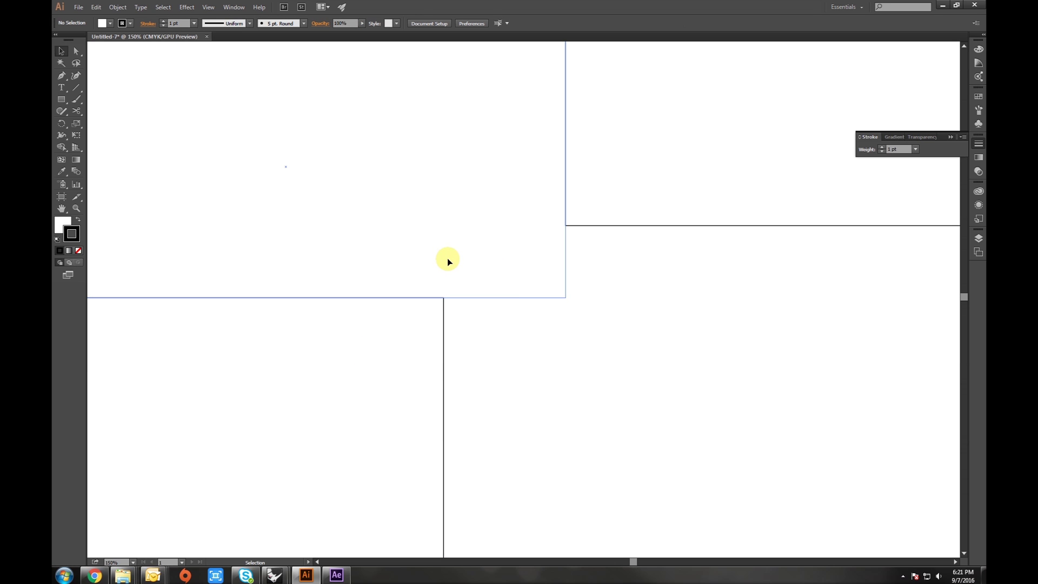
key(Delete)
key(ctrl+z)
key(ctrl+z)
key(ctrl+z)
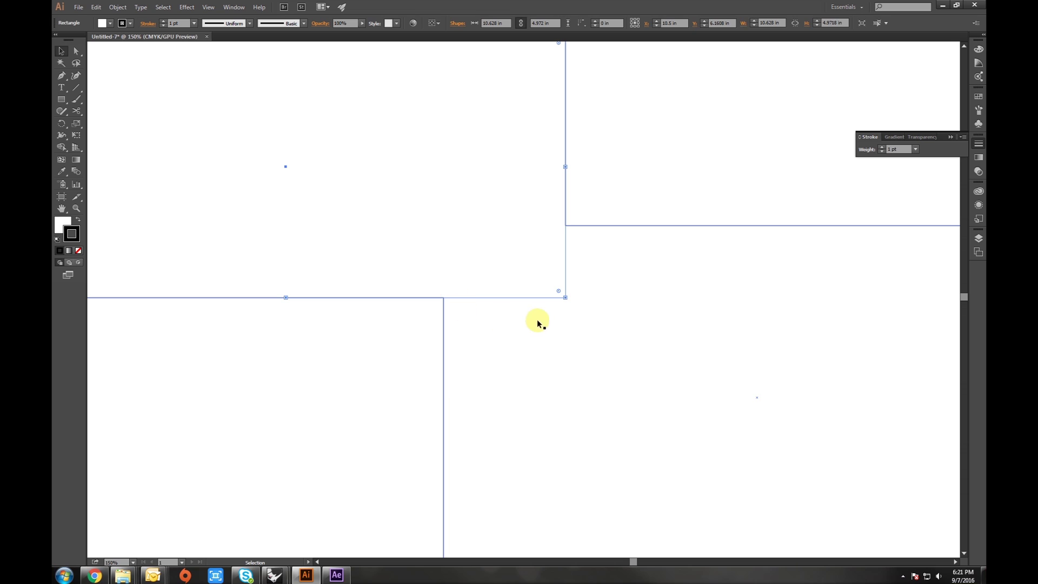
- Try moving the lower-right open path away and removing its stroke, and return the path to the crossing points
drag(600, 263, 633, 336)
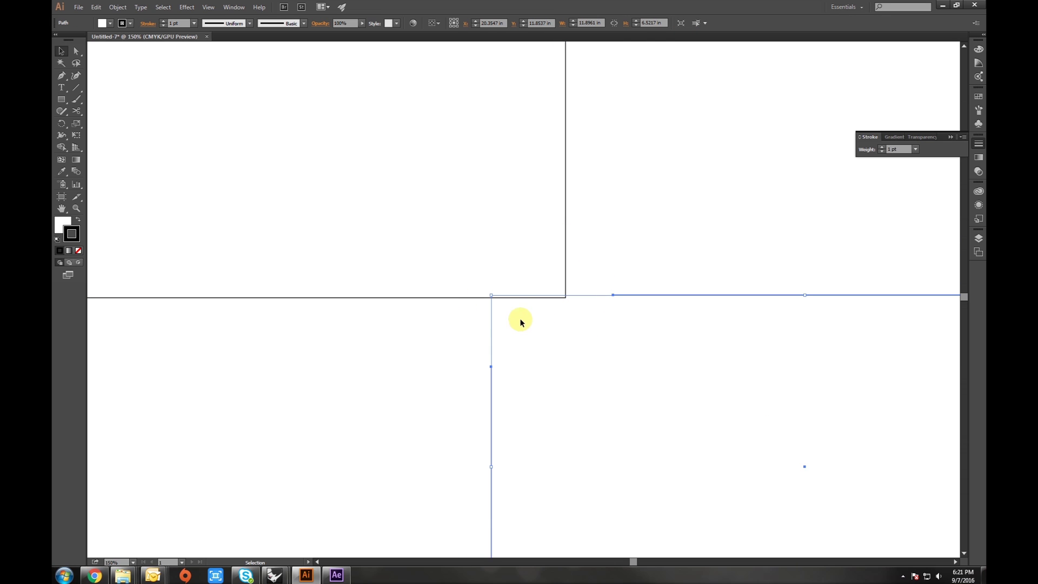
click(78, 251)
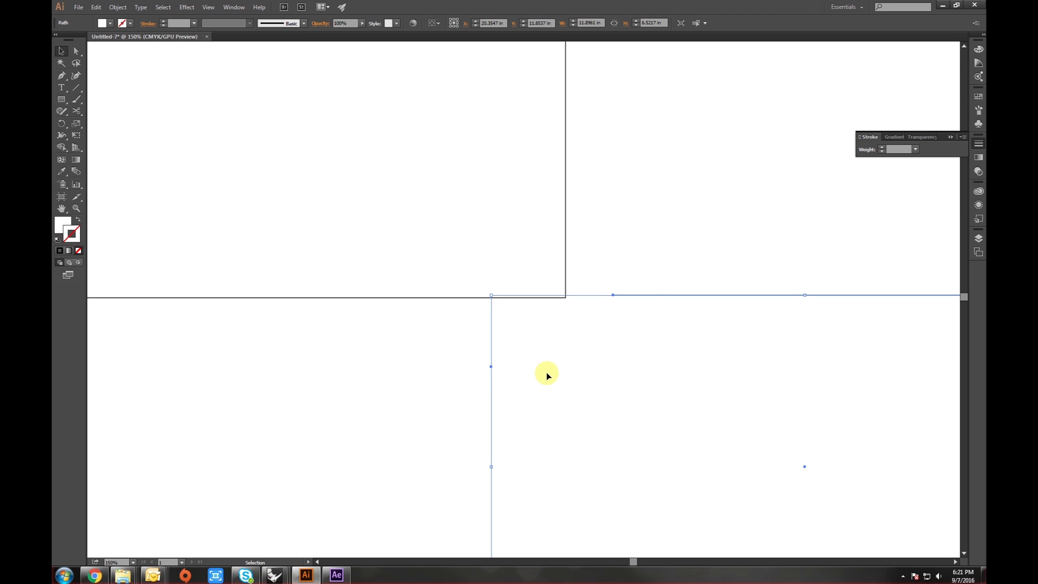
drag(639, 295, 589, 225)
click(502, 248)
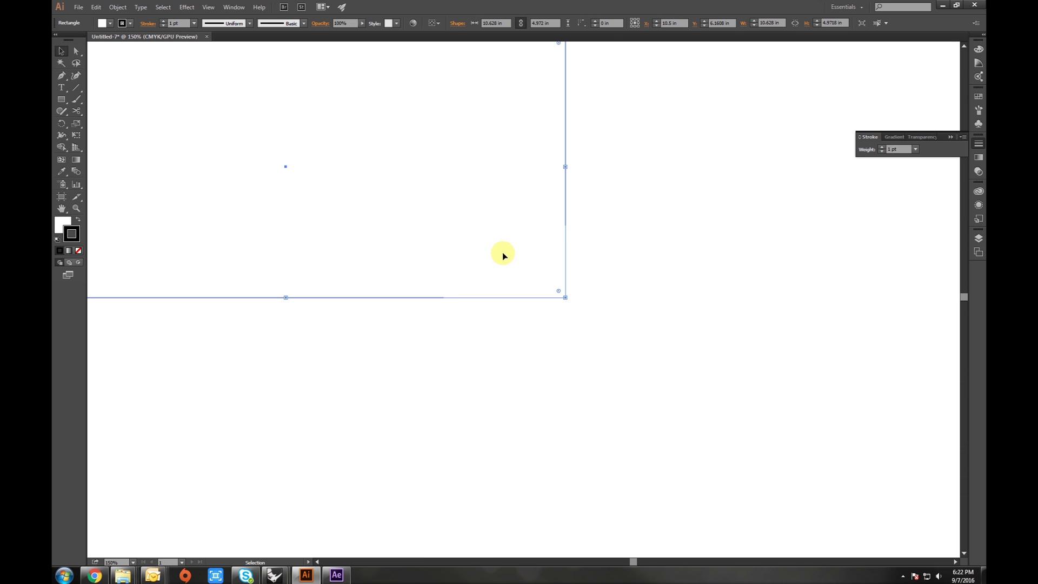
- Give the lower-right open path a black stroke and set its fill to None
click(566, 394)
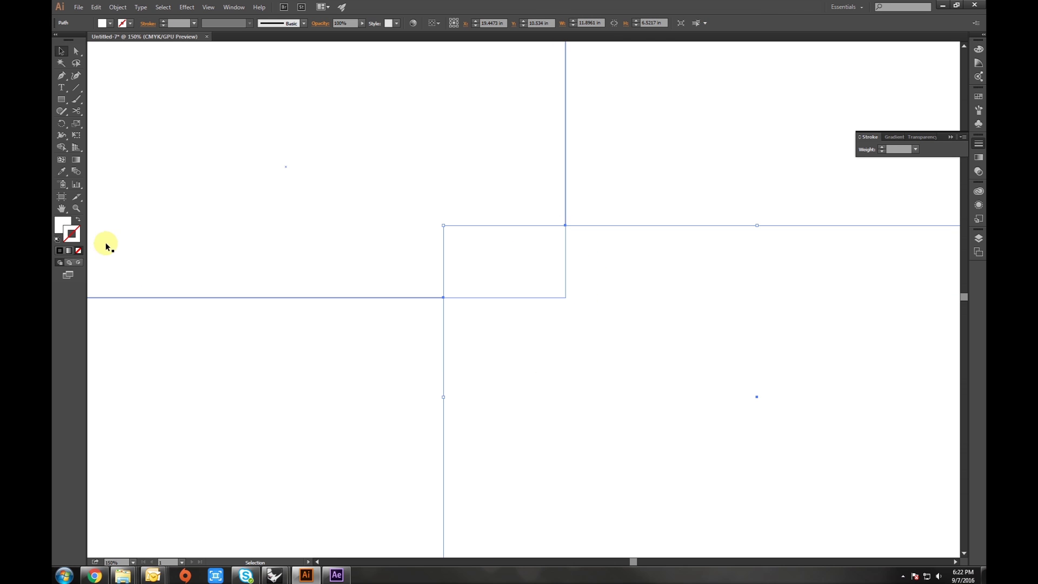
click(60, 251)
click(61, 223)
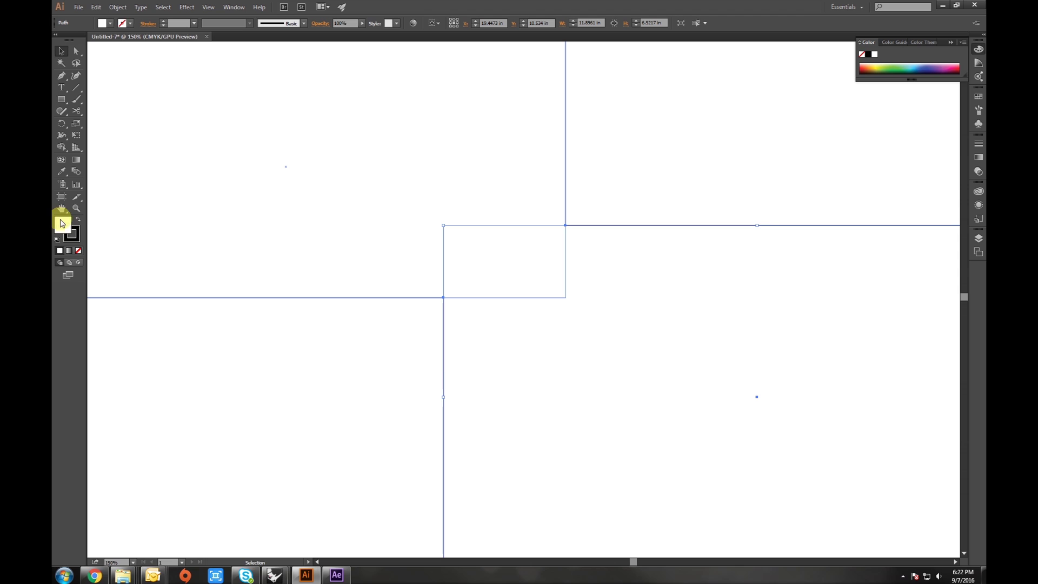
click(78, 250)
click(460, 349)
- Cut the upper-left rectangle's outline with the Scissors tool at both points where it meets the lower-right open path
click(464, 295)
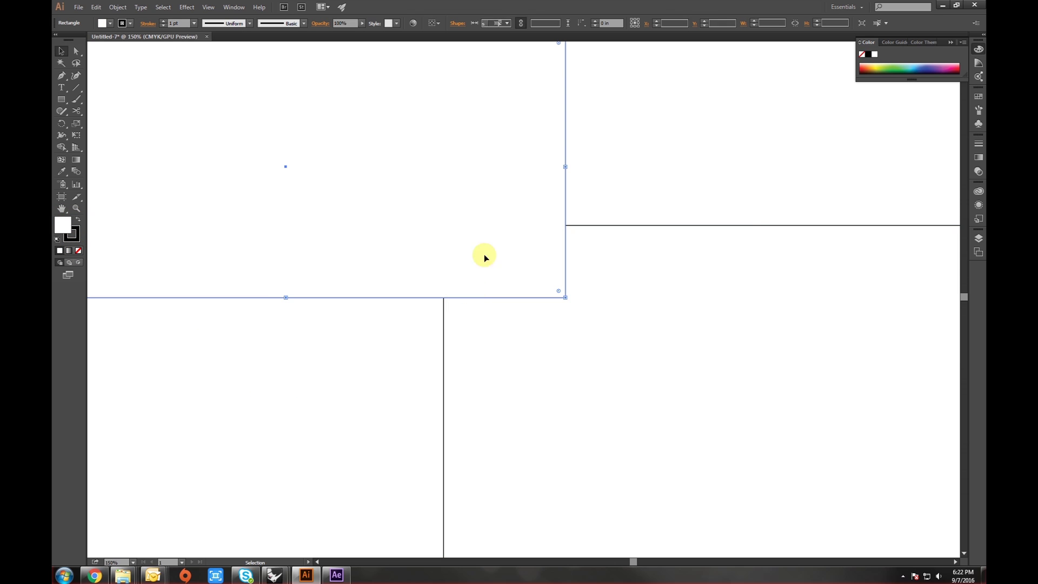
click(77, 111)
scroll(466, 293, up, 3)
scroll(432, 301, up, 2)
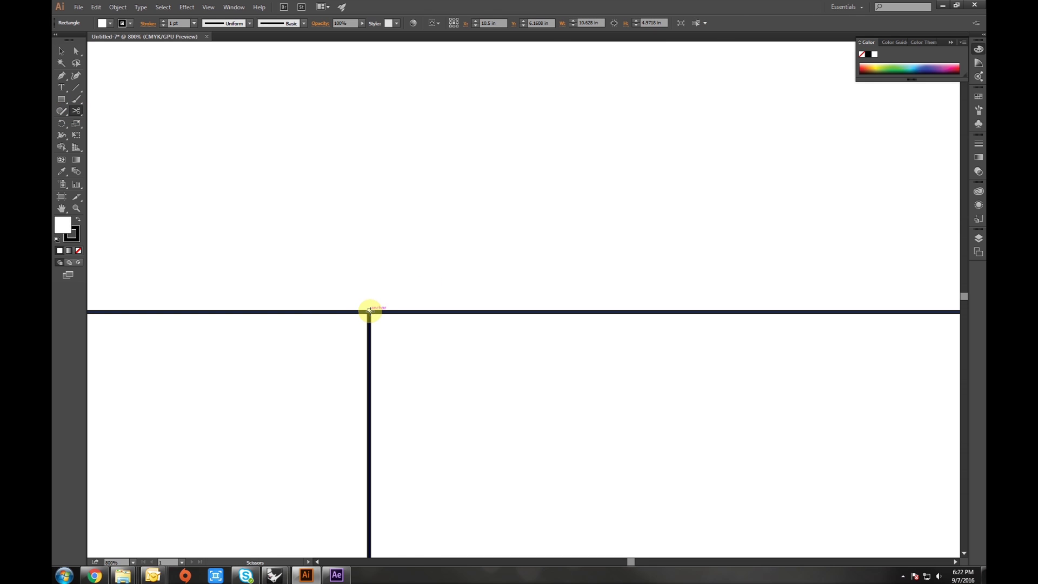
scroll(369, 312, up, 2)
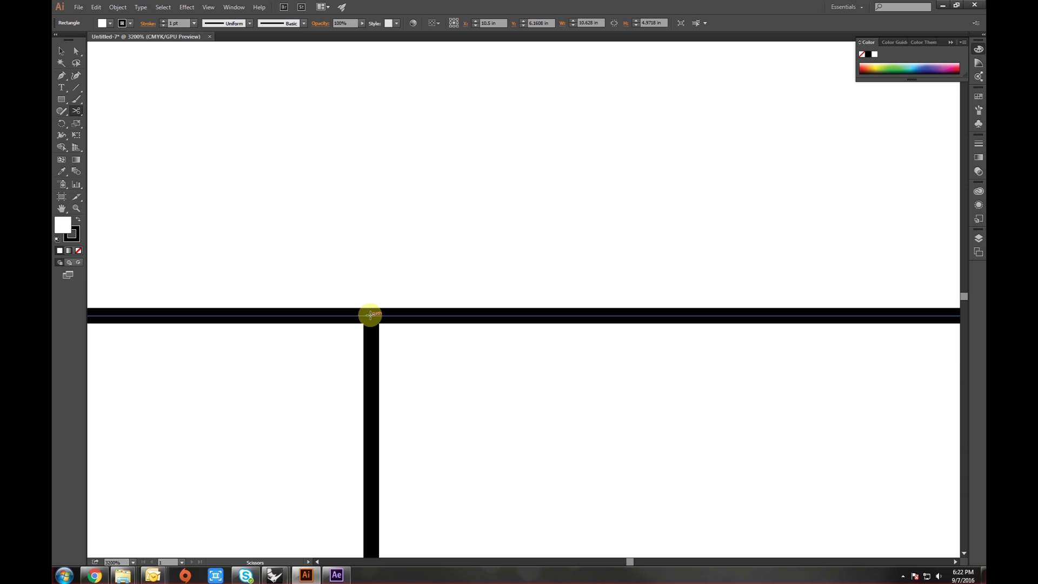
click(370, 316)
scroll(368, 319, down, 5)
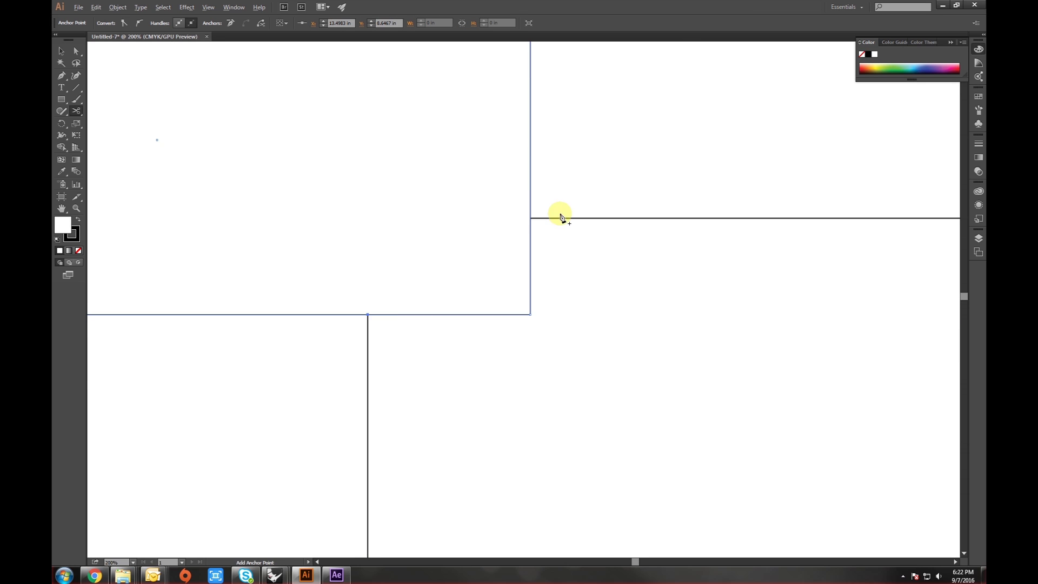
scroll(547, 208, up, 5)
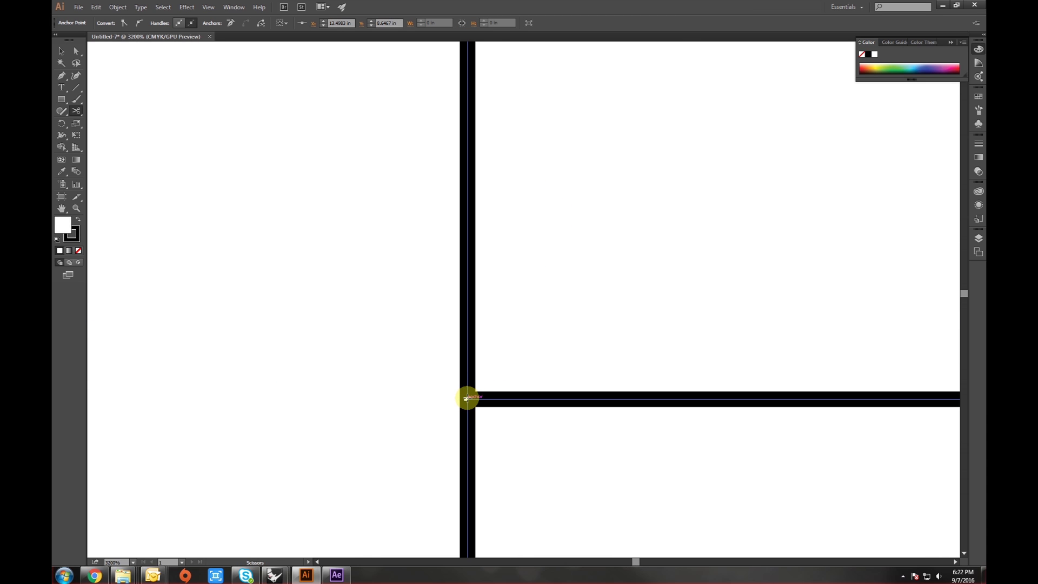
scroll(468, 400, down, 9)
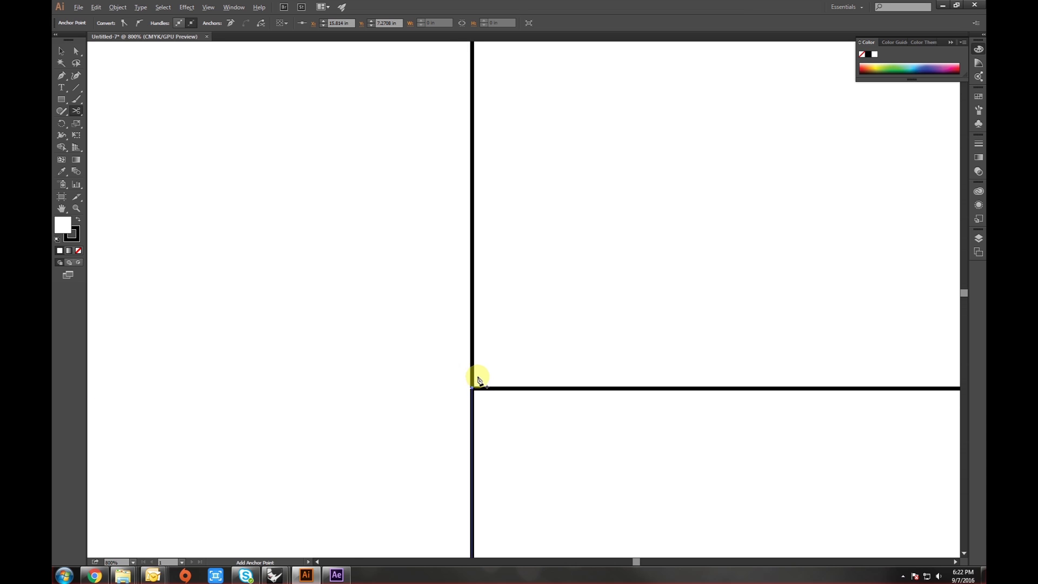
- Delete the cut lower-right corner segment of the upper-left rectangle
drag(433, 411, 533, 331)
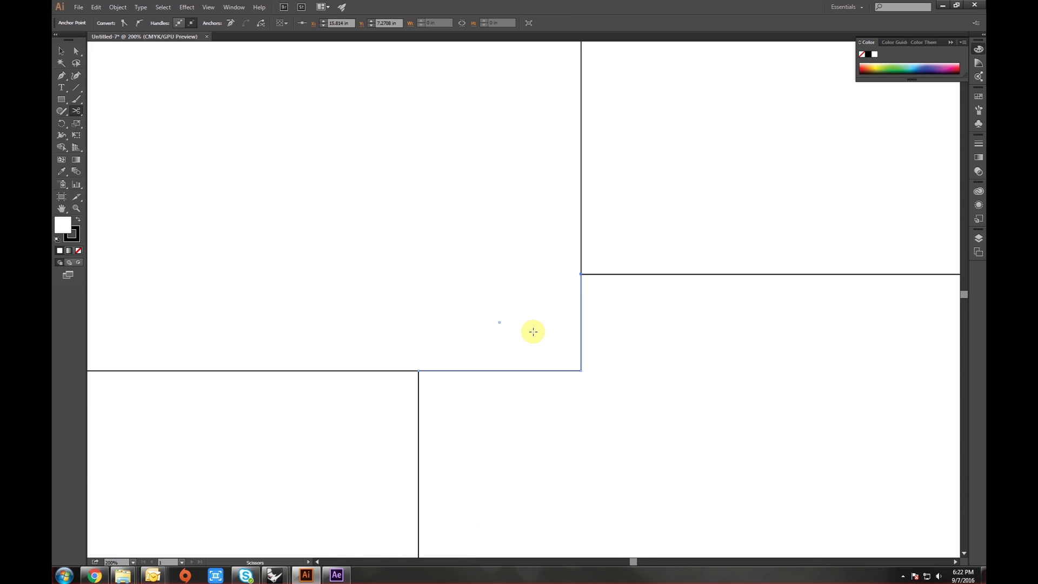
key(v)
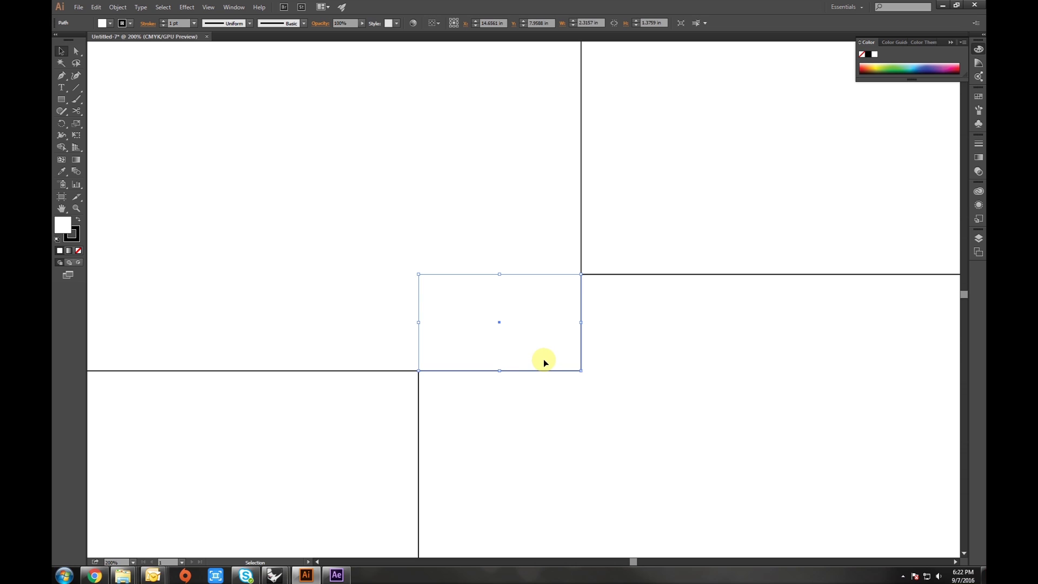
key(Delete)
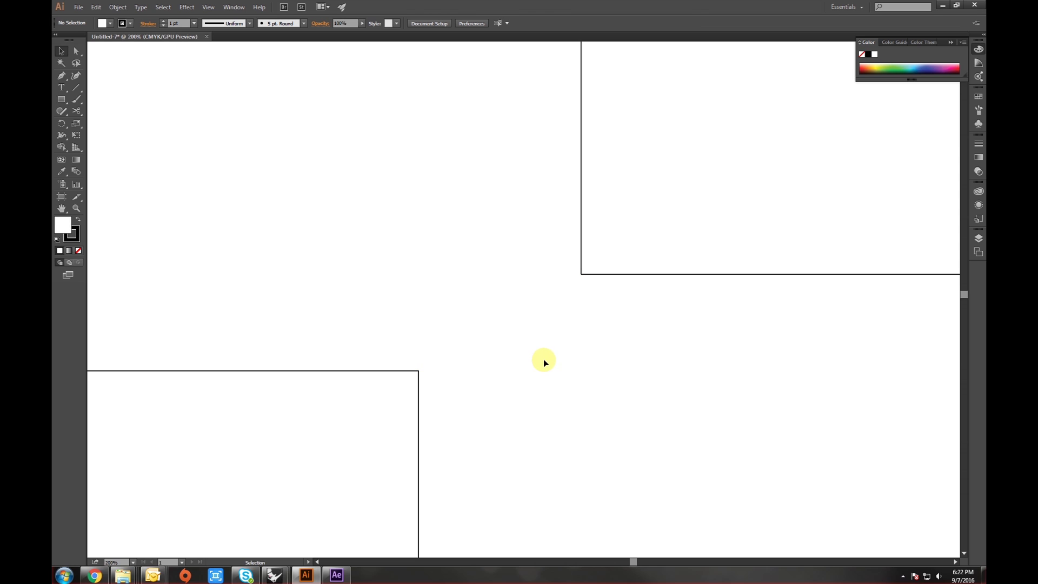
- Move the lower-right open path about 0.2 in to the right, leaving gaps at the upper-left path's ends
click(596, 276)
drag(596, 276, 610, 274)
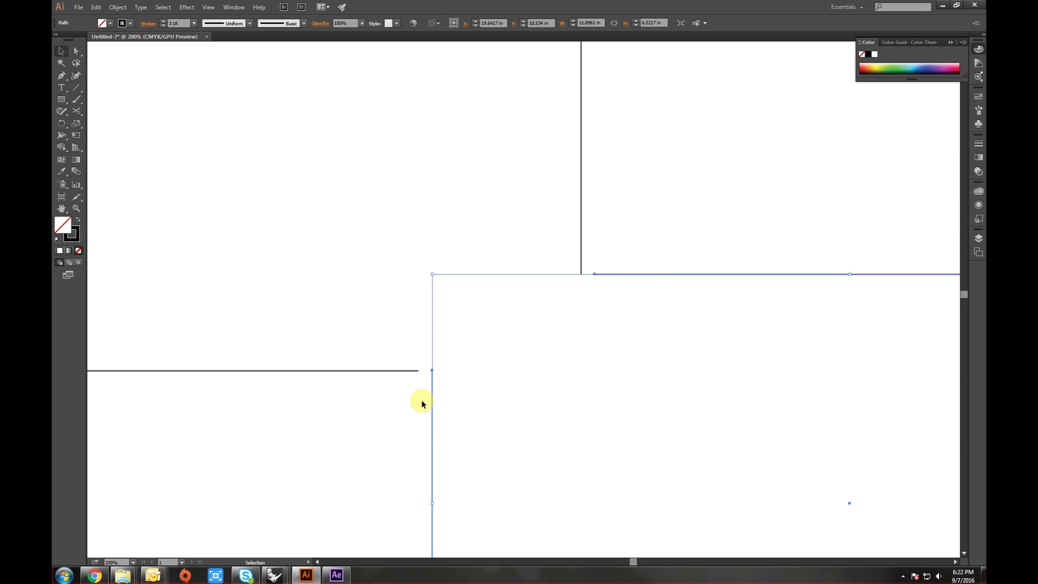
click(427, 384)
- Try extending the lower endpoint of the upper-left path to the end of the neighbouring vertical line with Direct Selection, and undo it
scroll(429, 384, up, 1)
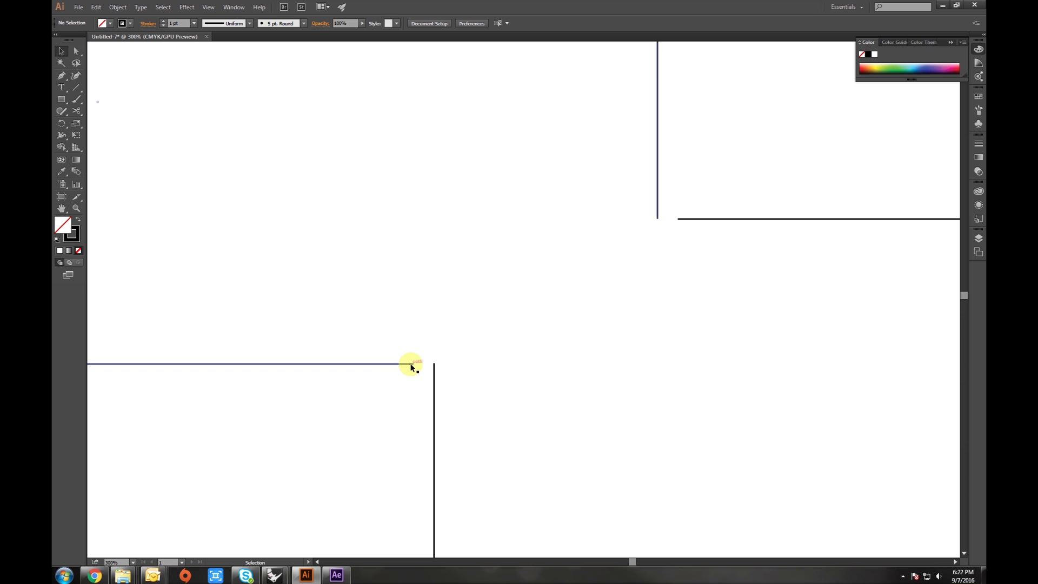
click(77, 51)
scroll(427, 364, up, 2)
drag(407, 373, 433, 387)
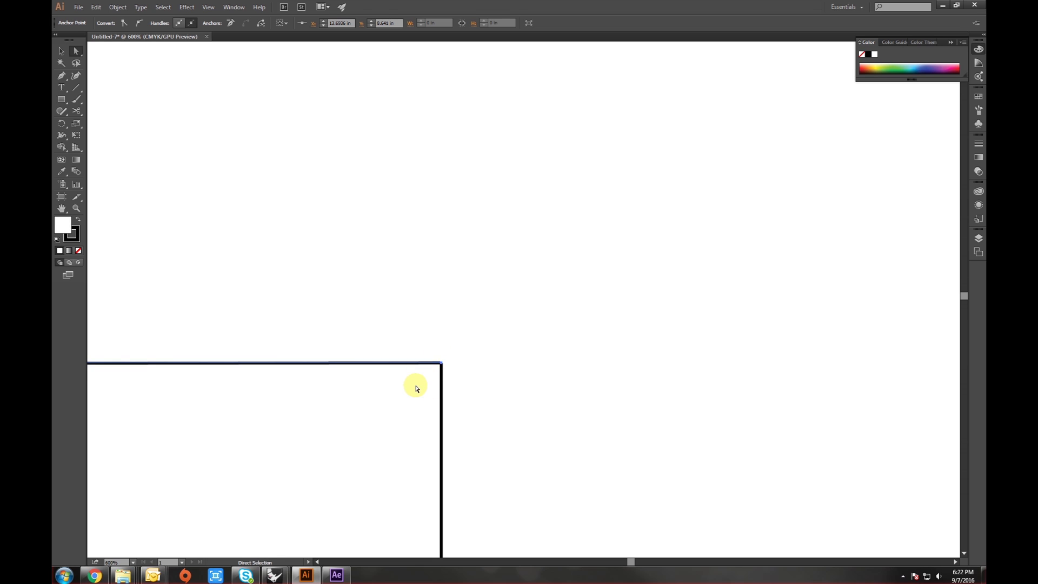
key(ctrl+z)
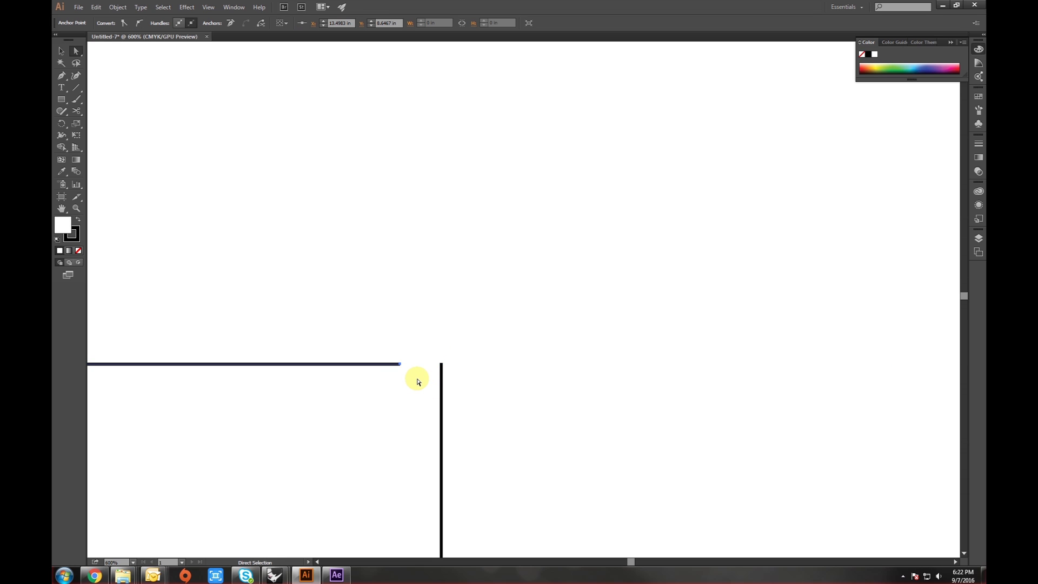
- Join the upper-left path's lower open end to the top of the neighbouring vertical line with the Pen tool
key(p)
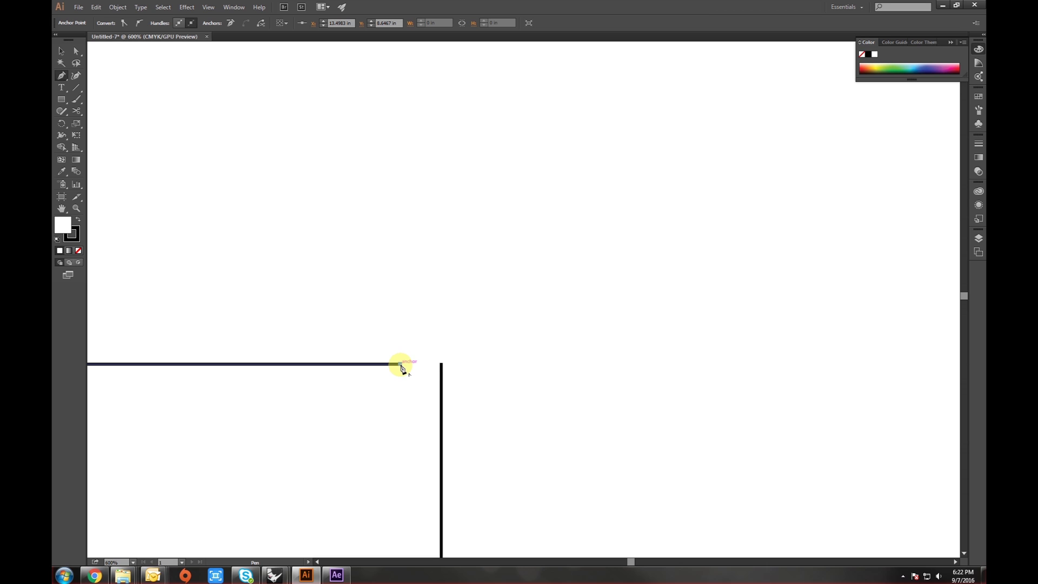
click(441, 363)
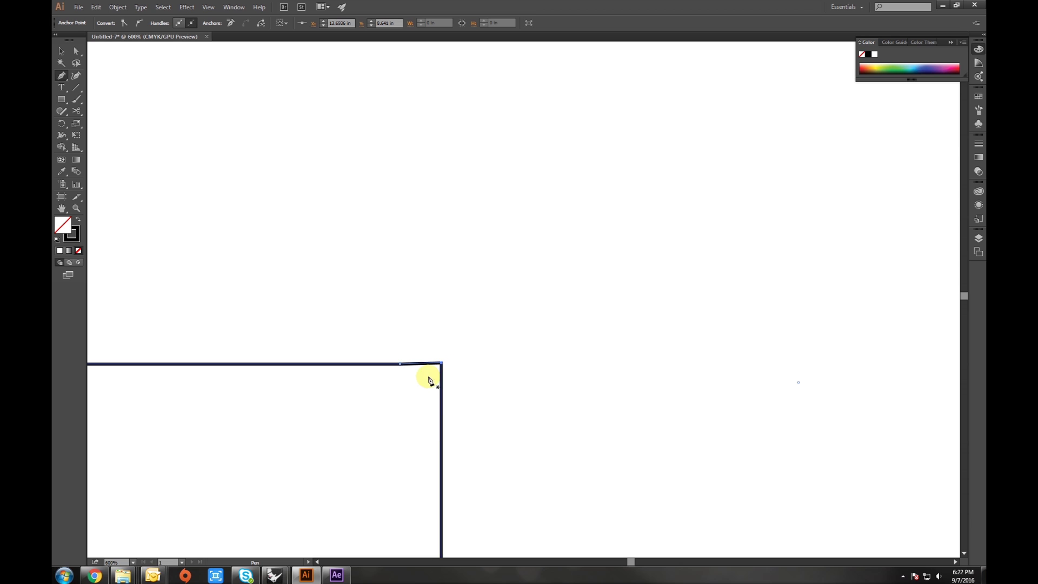
key(v)
click(406, 396)
click(441, 373)
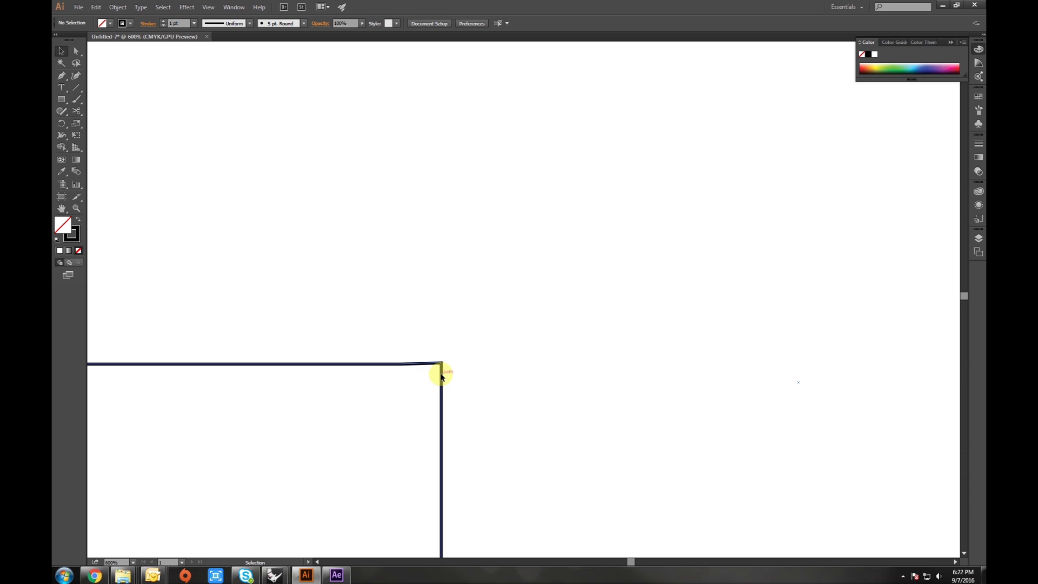
- Close the remaining gap at the upper inner corner by joining the horizontal line's end to the vertical line's lower end with the Pen tool
scroll(415, 364, down, 4)
drag(544, 289, 544, 314)
scroll(543, 328, up, 5)
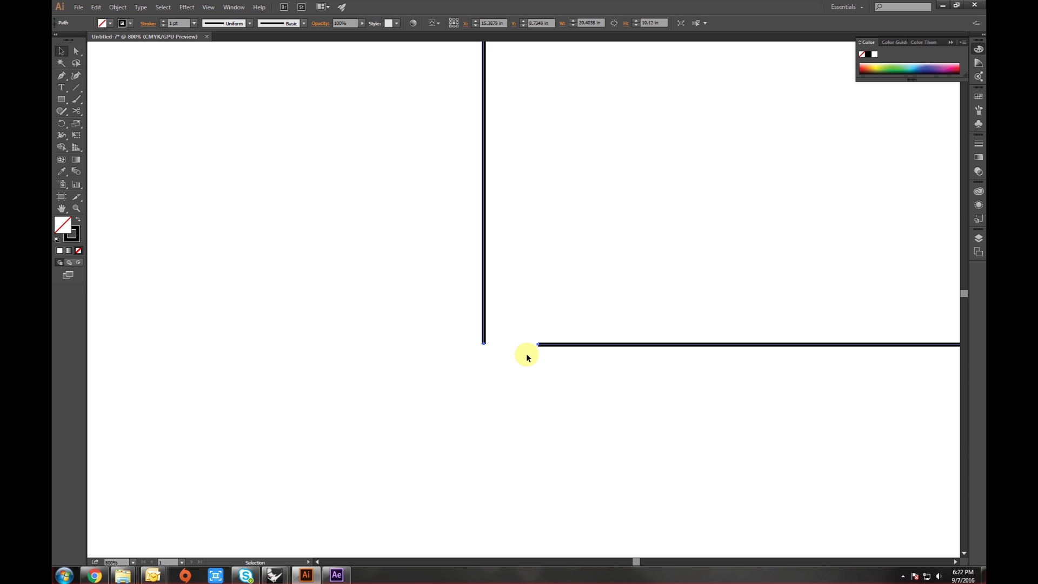
key(p)
click(538, 346)
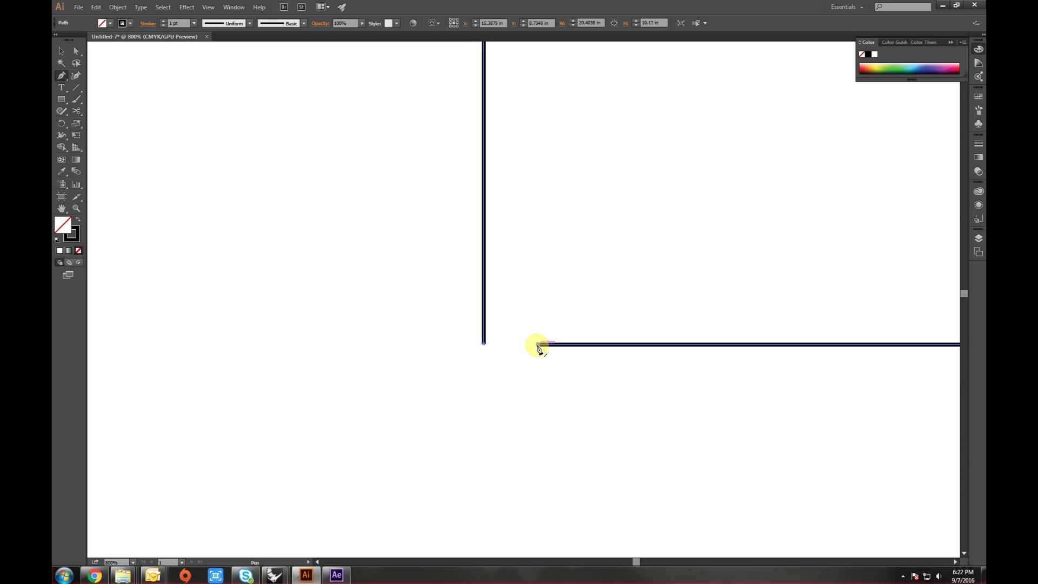
click(485, 344)
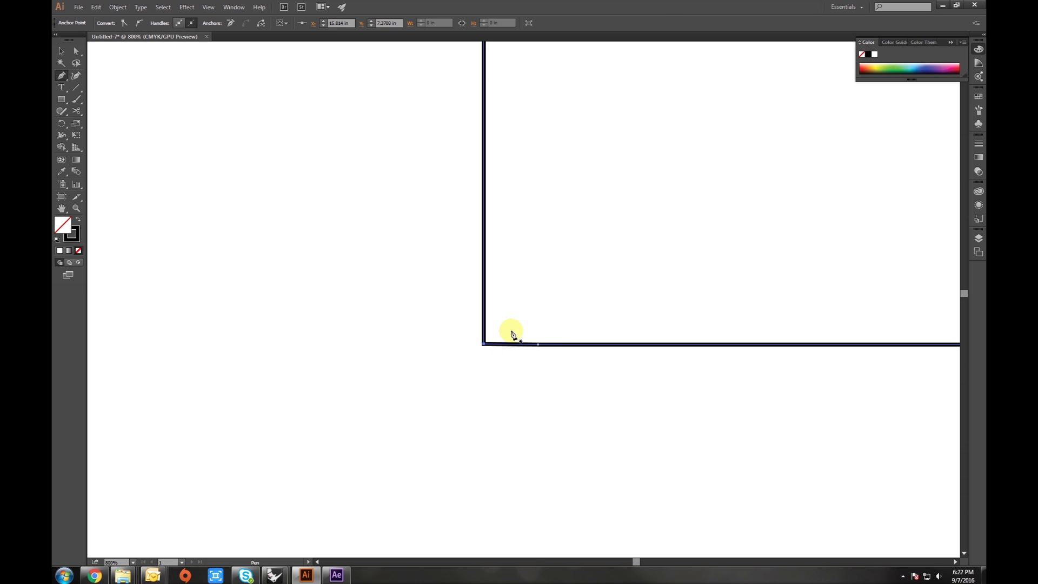
key(v)
click(546, 284)
scroll(533, 274, down, 6)
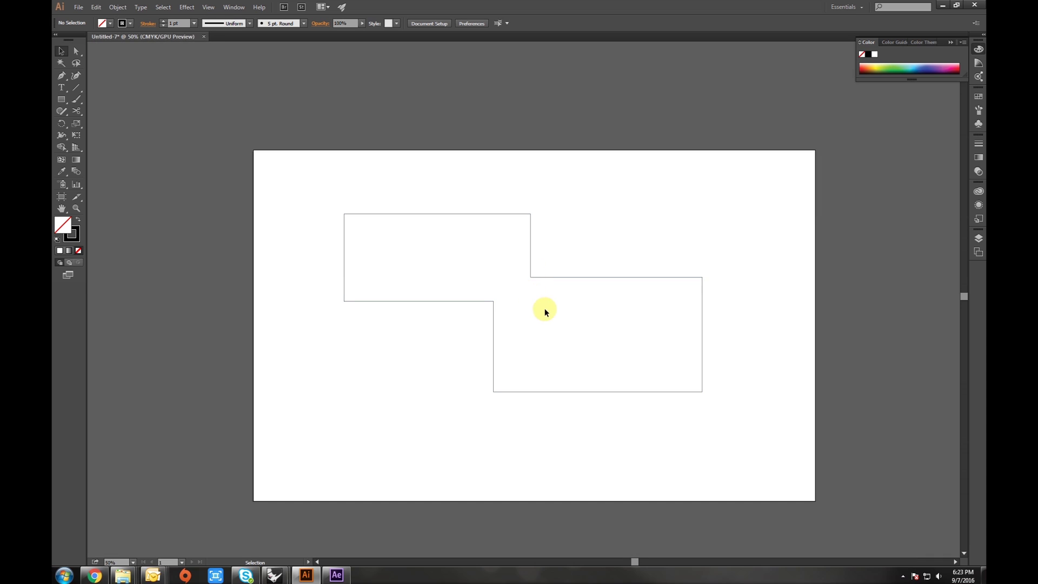
- Move the joined outline down about 2.1 in and fill it with green
drag(535, 277, 538, 311)
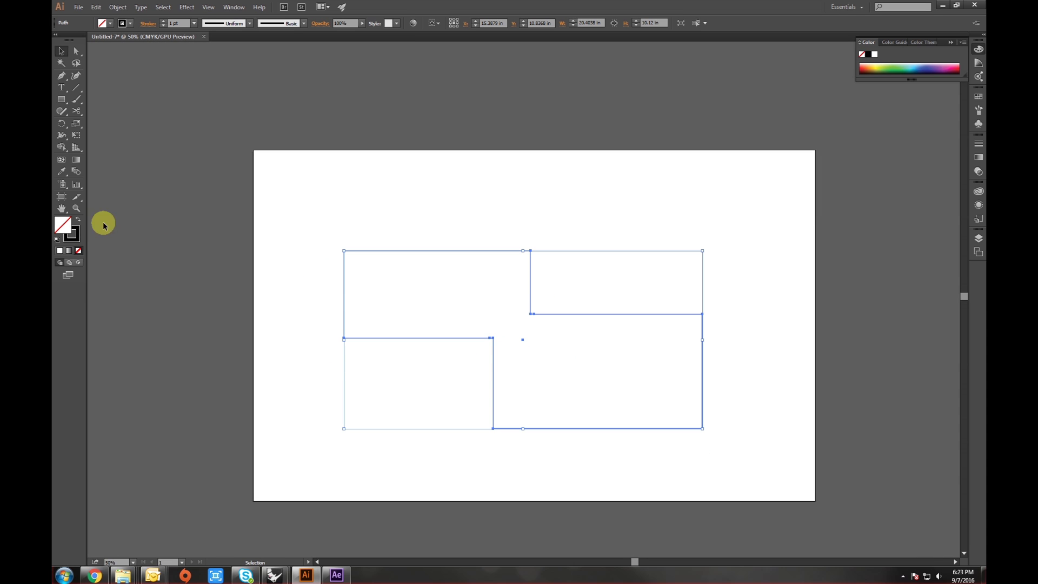
click(900, 63)
click(582, 222)
drag(581, 223, 538, 167)
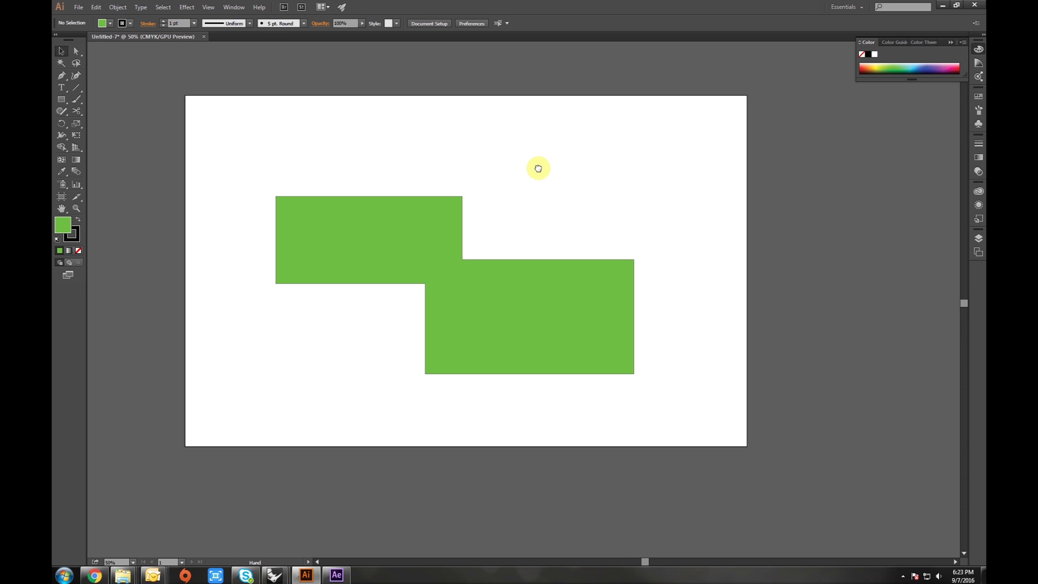
- Check the green shape's anchor points and corners with Direct Selection, and deselect it
click(474, 320)
scroll(466, 274, up, 1)
key(a)
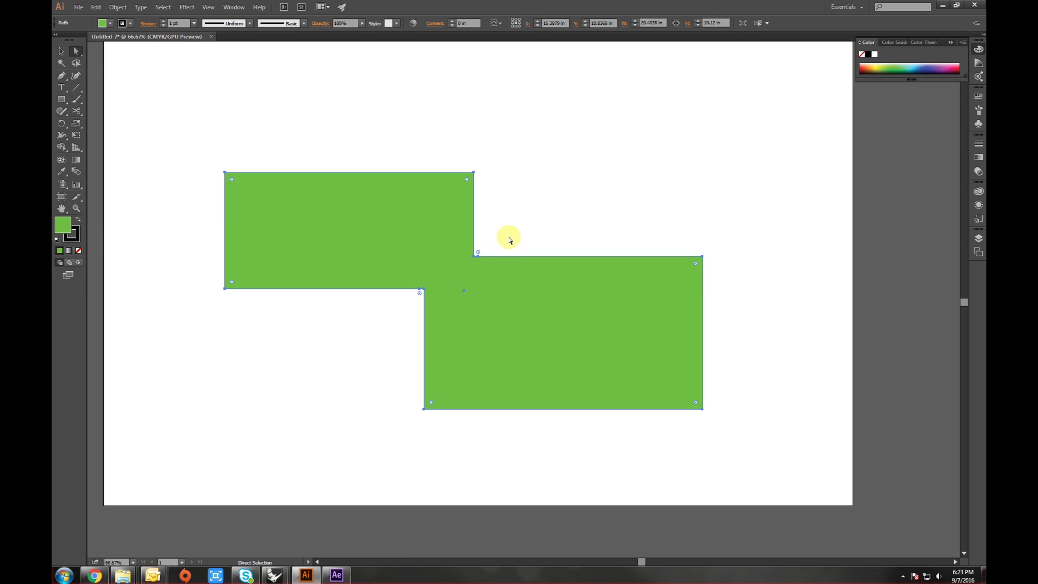
click(508, 240)
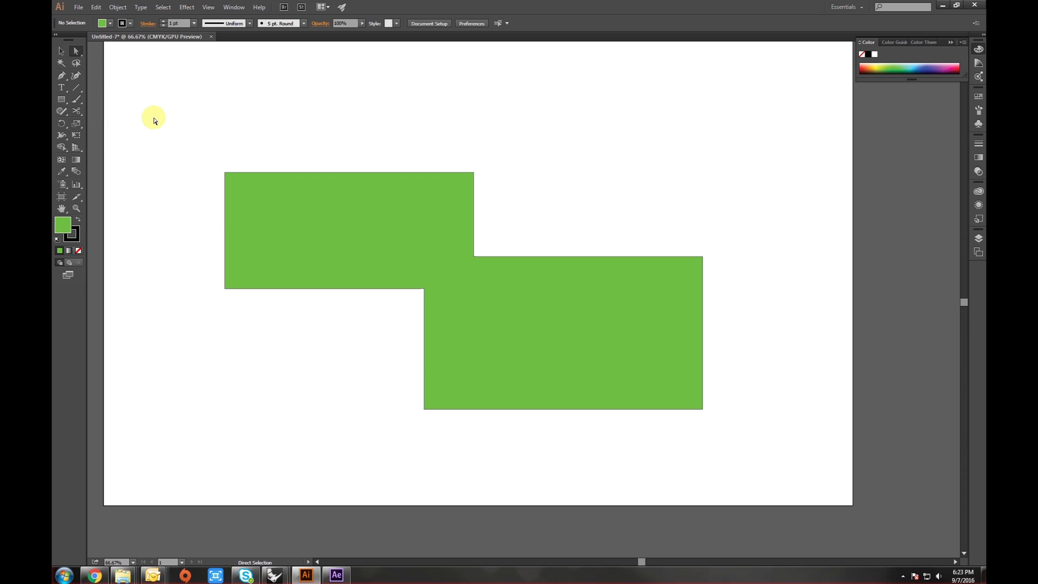
key(v)
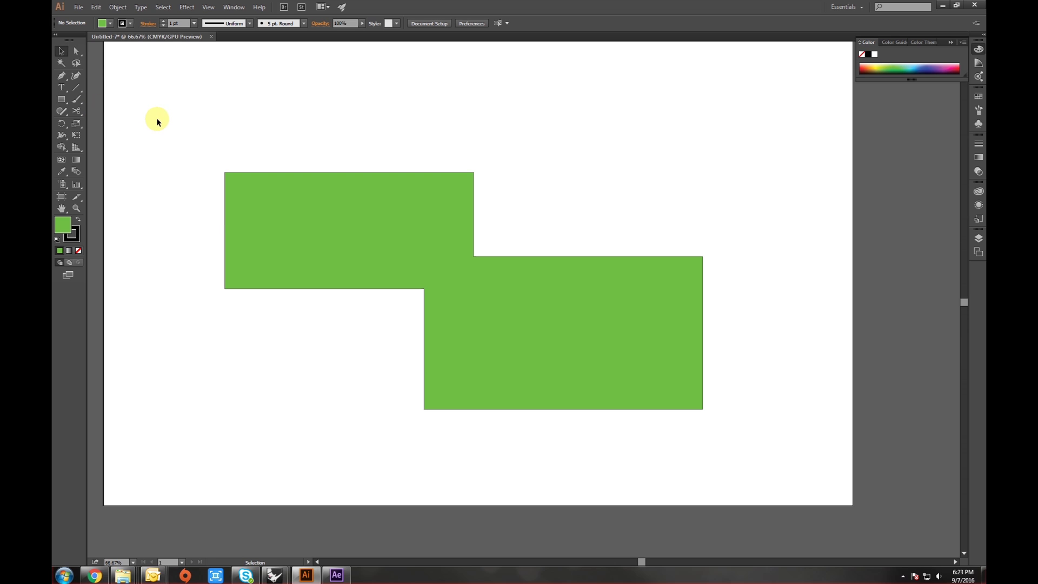
- Erase a continuous wavy channel through the green shape with the Eraser tool, from its top edge to its right edge
click(77, 113)
drag(78, 113, 106, 106)
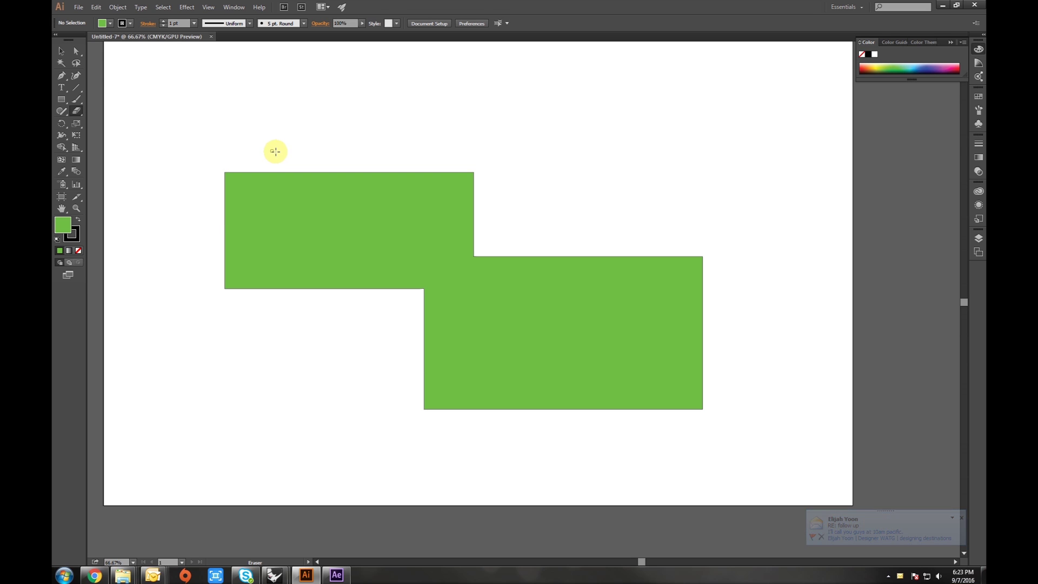
mouse_move(261, 191)
mouse_down()
mouse_move(290, 214)
mouse_move(304, 190)
mouse_move(321, 193)
mouse_move(320, 216)
mouse_move(296, 240)
mouse_move(373, 231)
mouse_move(389, 265)
mouse_move(397, 230)
mouse_move(419, 225)
mouse_move(424, 271)
mouse_move(451, 270)
mouse_up()
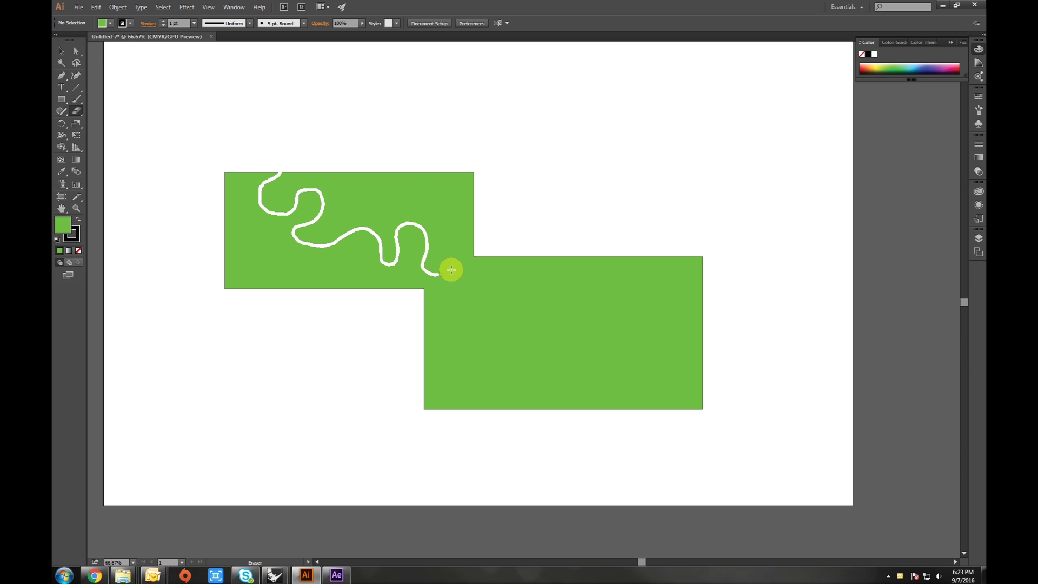
mouse_move(454, 316)
mouse_down()
mouse_move(480, 332)
mouse_move(492, 302)
mouse_move(520, 292)
mouse_move(533, 323)
mouse_move(516, 367)
mouse_move(546, 369)
mouse_move(564, 337)
mouse_move(563, 293)
mouse_move(601, 283)
mouse_move(665, 358)
mouse_move(714, 303)
mouse_up()
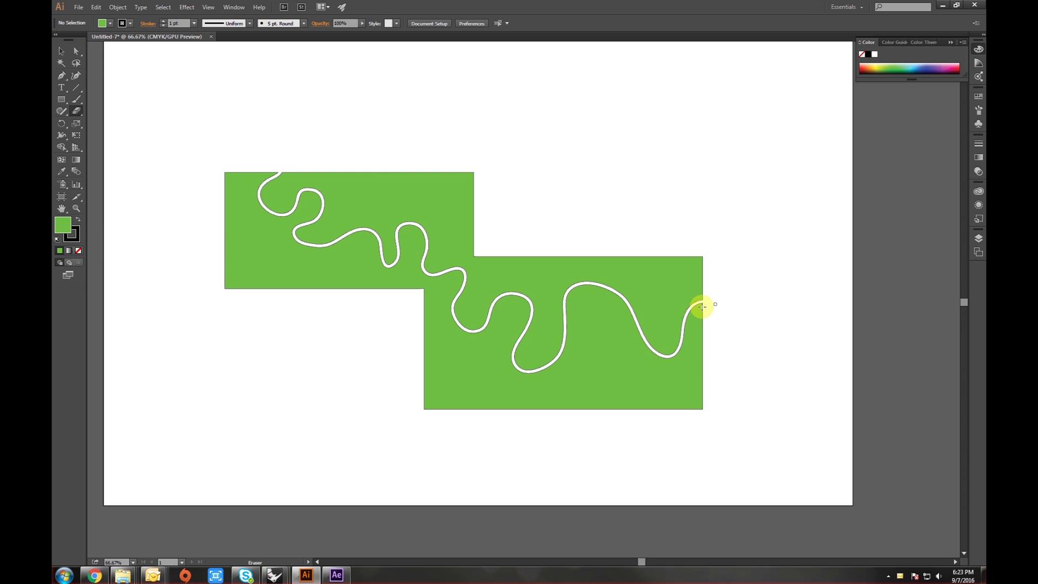
- Examine the edges of the erased channel and the two separate pieces along its full length
key(v)
scroll(265, 187, up, 6)
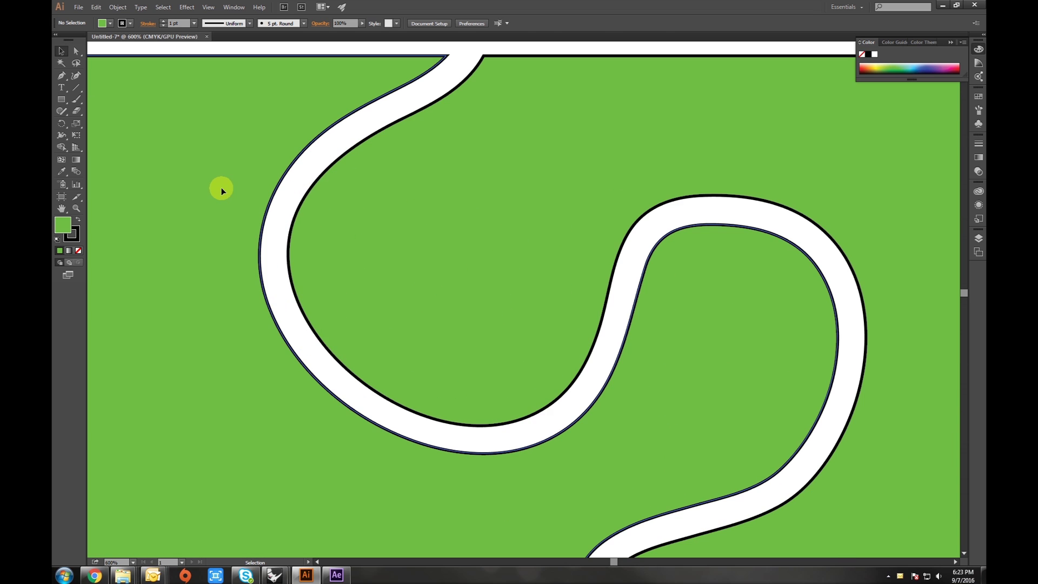
click(222, 188)
scroll(400, 149, down, 1)
scroll(319, 216, down, 2)
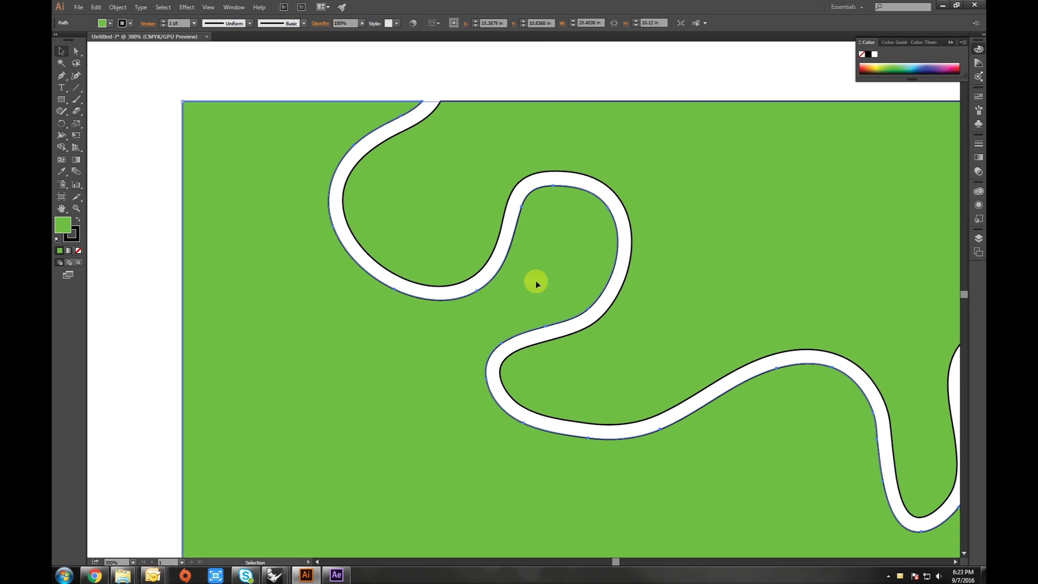
scroll(521, 378, up, 2)
scroll(514, 371, down, 1)
scroll(512, 358, down, 5)
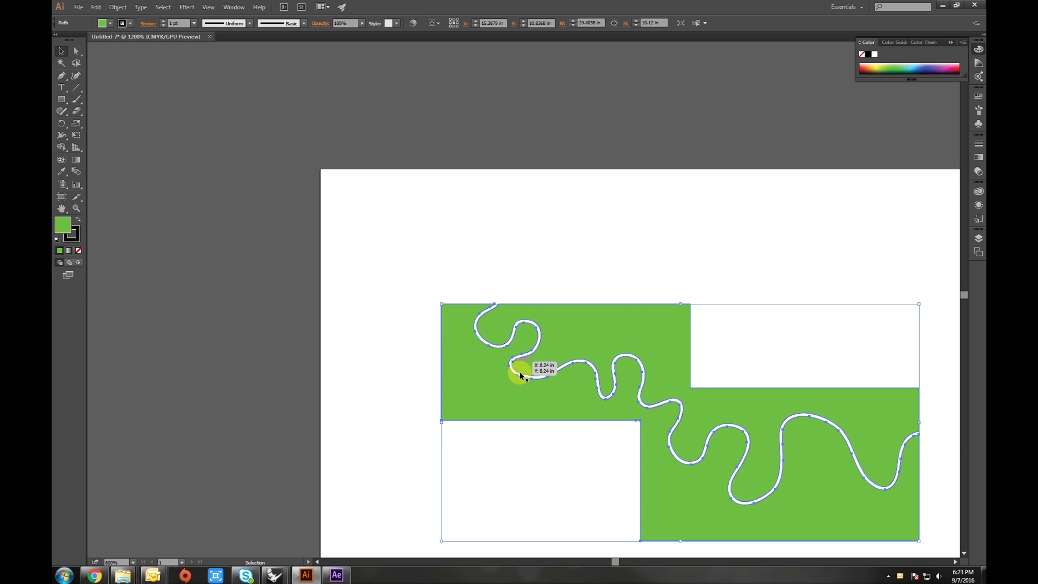
drag(583, 409, 387, 322)
click(392, 376)
scroll(480, 355, up, 1)
scroll(481, 356, up, 1)
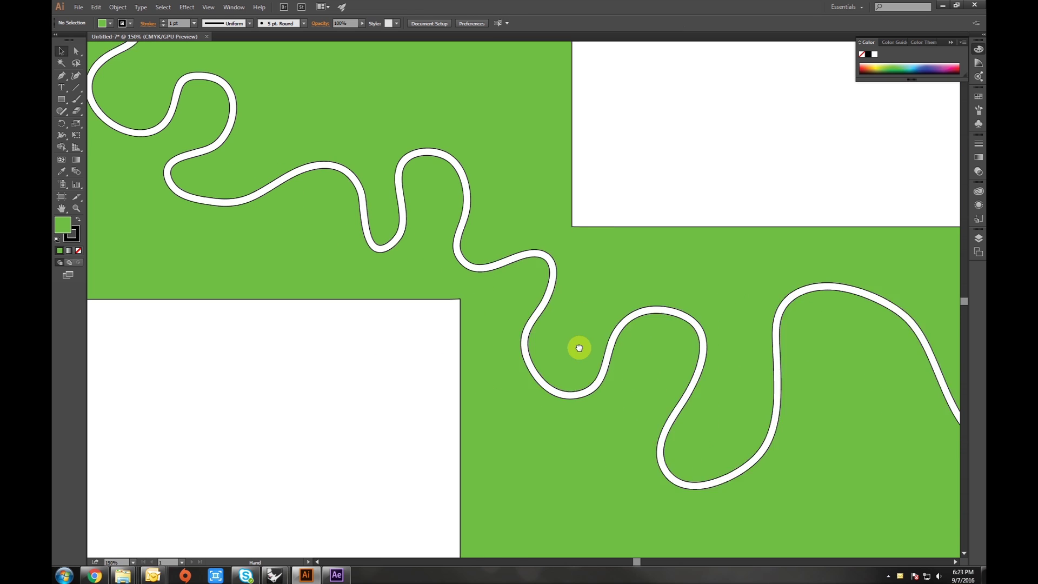
scroll(385, 396, down, 2)
drag(419, 359, 450, 322)
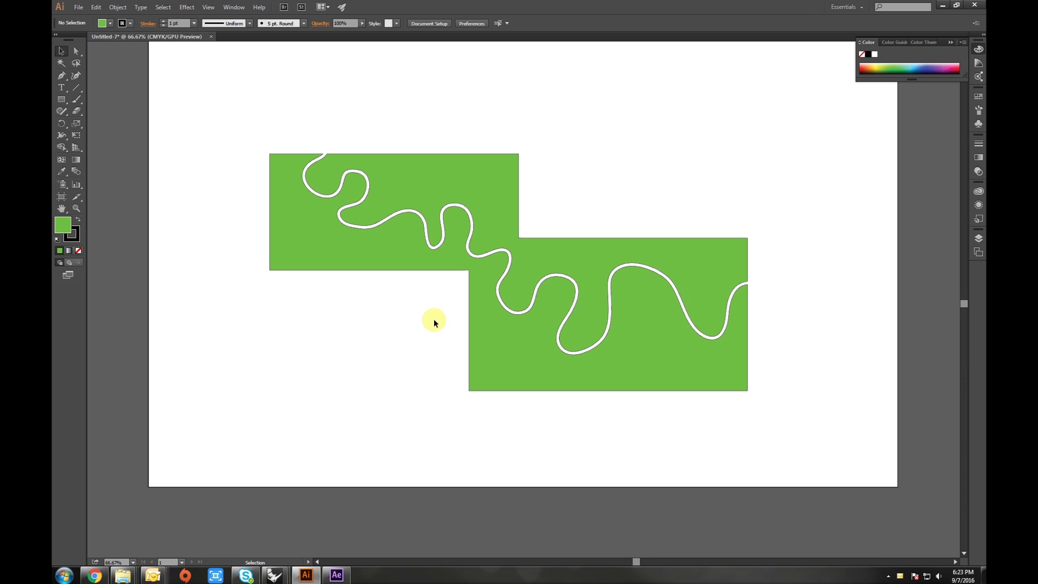
scroll(452, 264, up, 1)
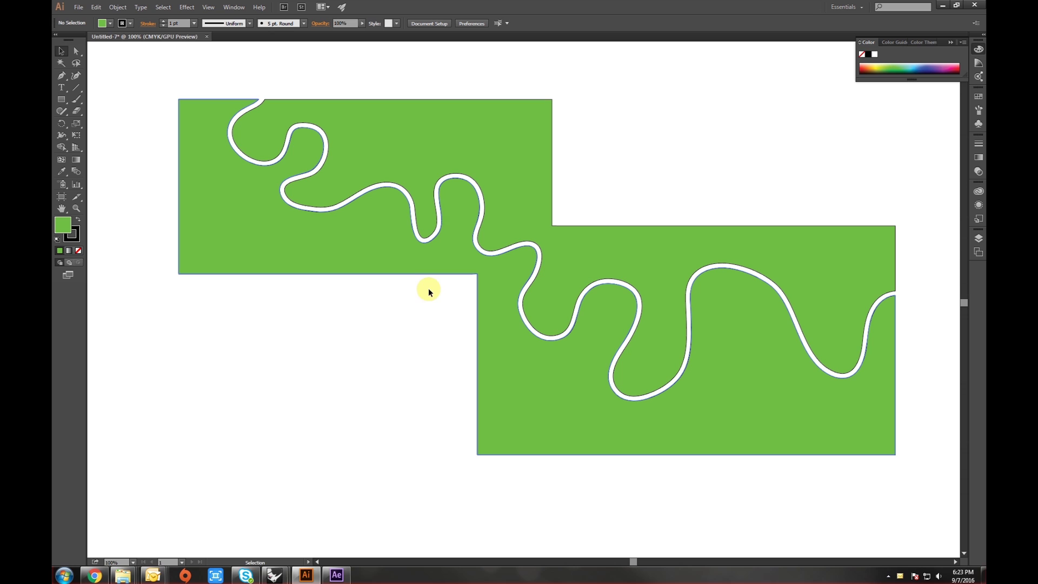
drag(276, 316, 275, 325)
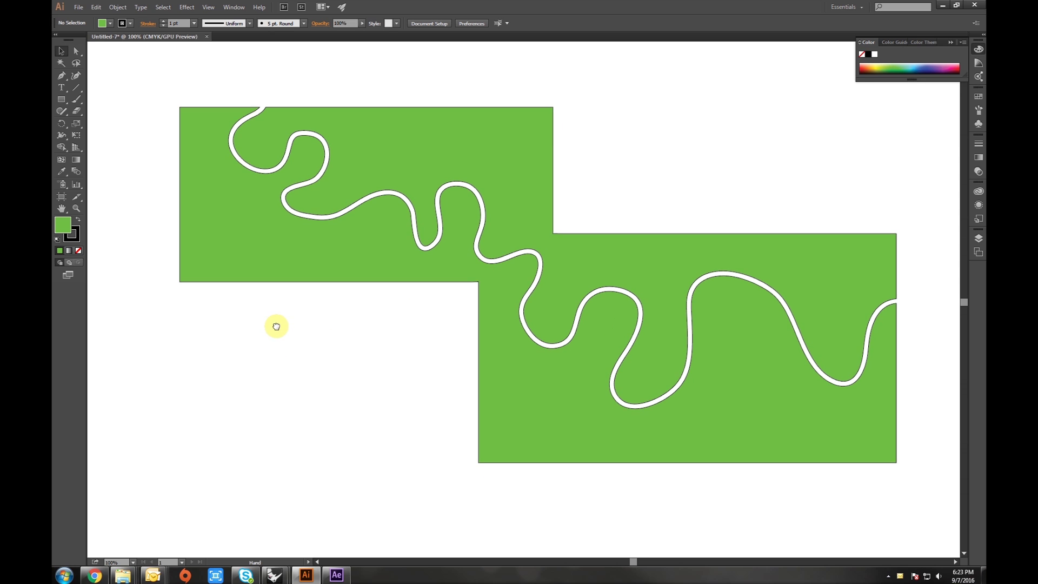
click(188, 120)
click(132, 128)
drag(132, 130, 116, 140)
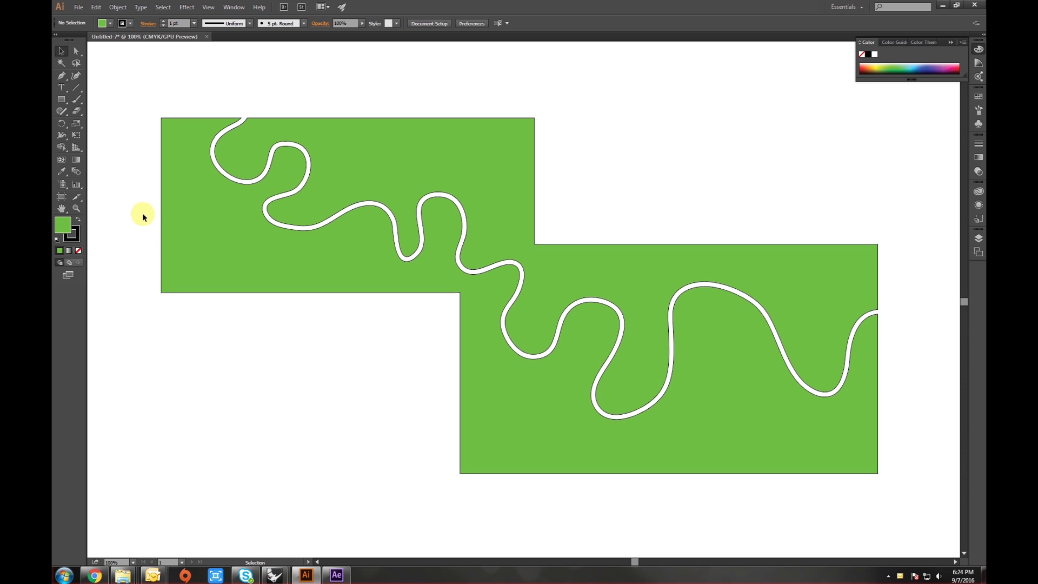
- Move the lower-left piece about 0.5 in left and 0.3 in down, and fill it with blue
click(230, 220)
mouse_move(292, 251)
mouse_down()
mouse_move(303, 285)
mouse_move(278, 262)
mouse_move(284, 252)
mouse_up()
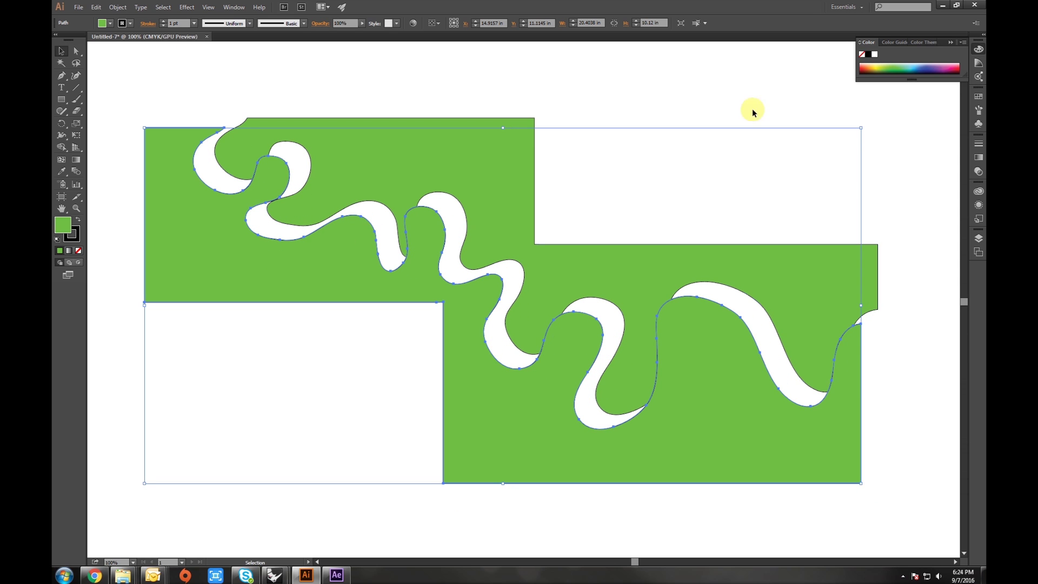
click(918, 71)
click(643, 177)
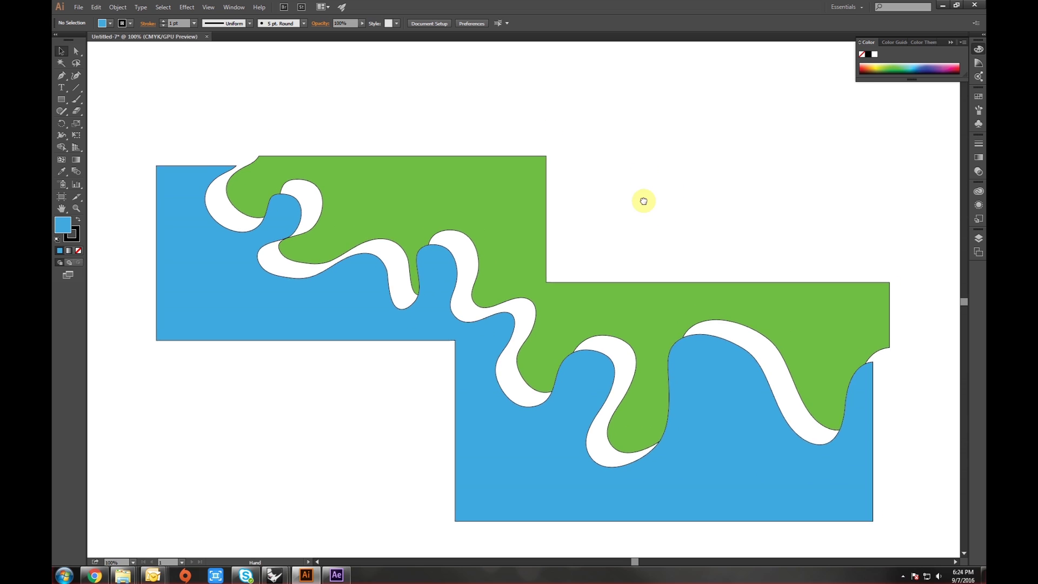
scroll(642, 189, down, 1)
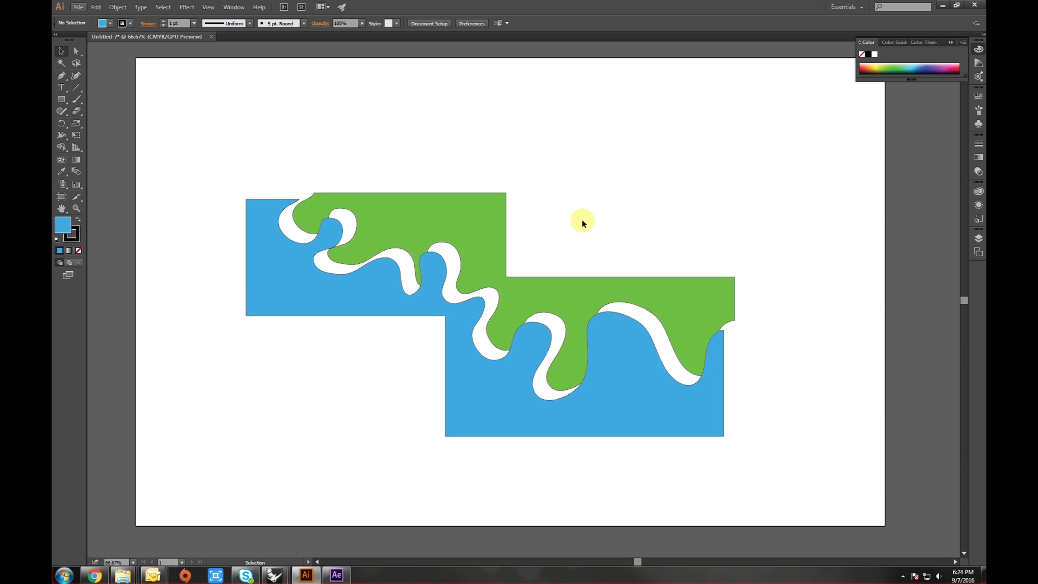